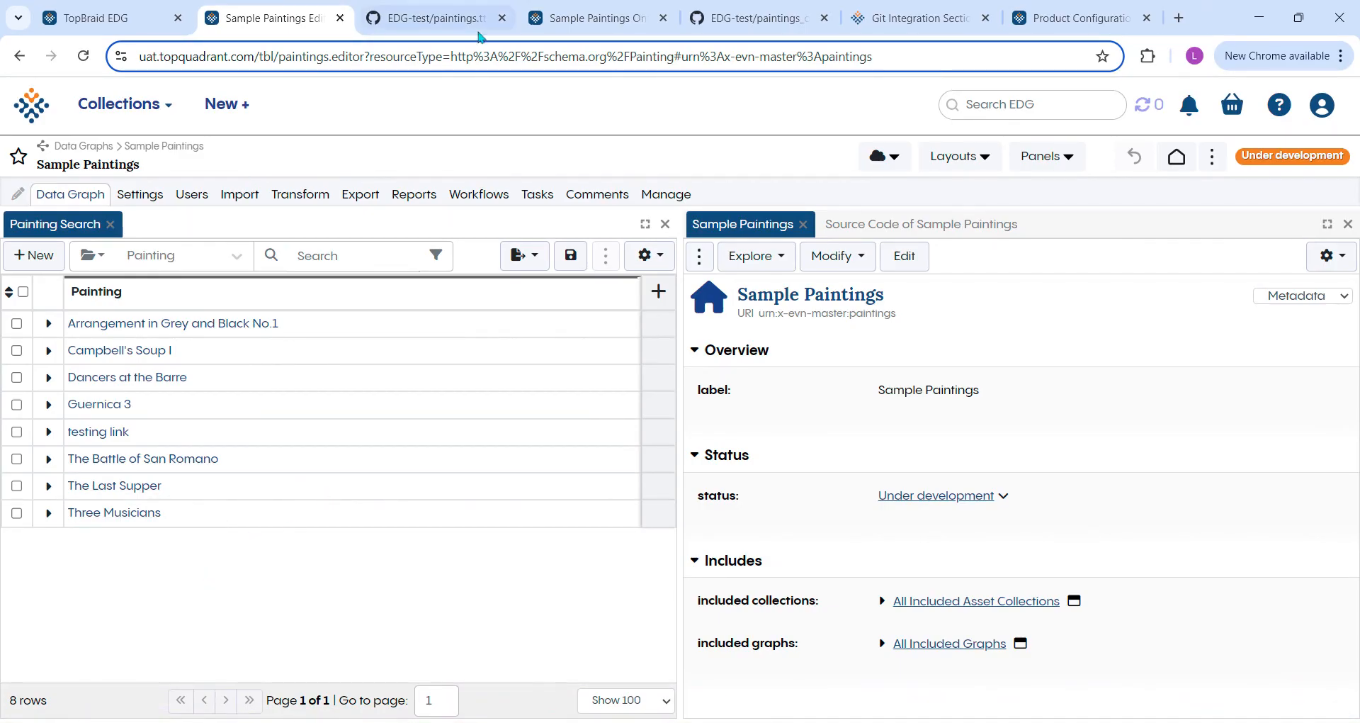
# Switch to GitHub and examine the painting entries in the EDG-test repository's paintings.ttl file.
pyautogui.click(447, 22)
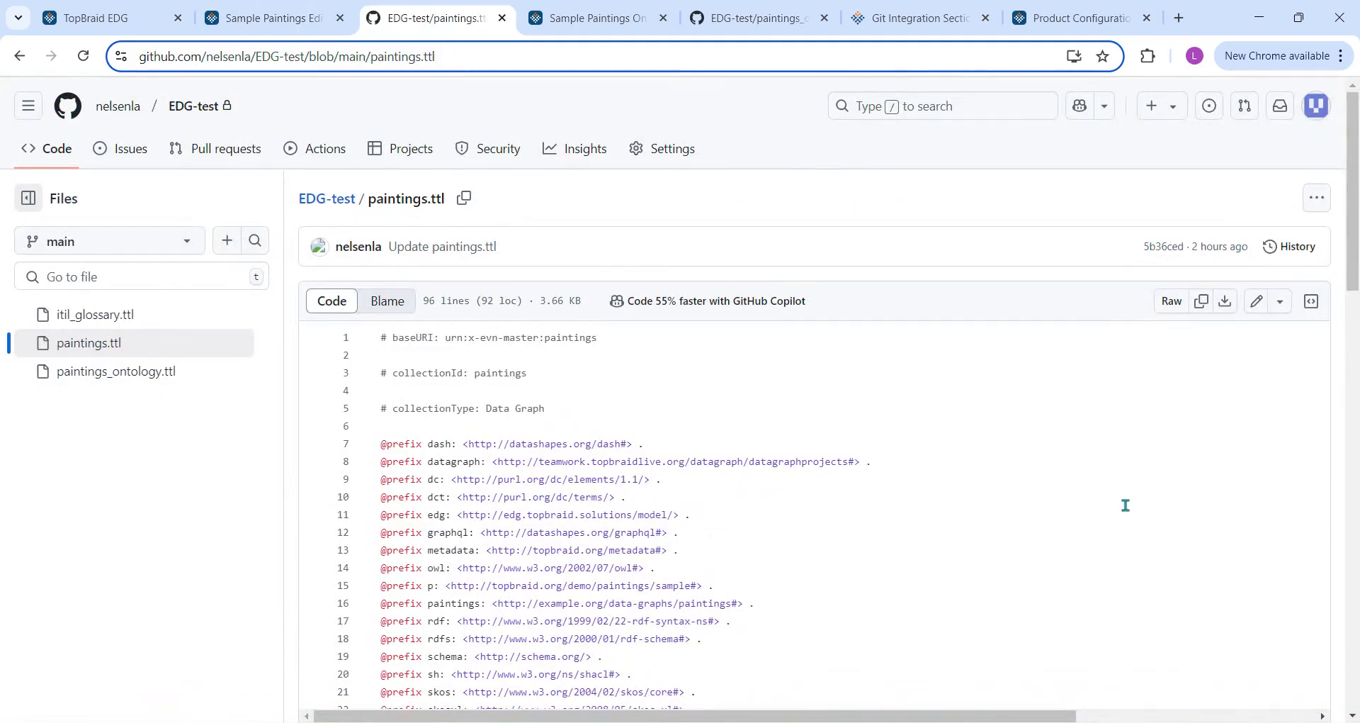
pyautogui.scroll(-5, 602, 476)
pyautogui.scroll(-4, 602, 477)
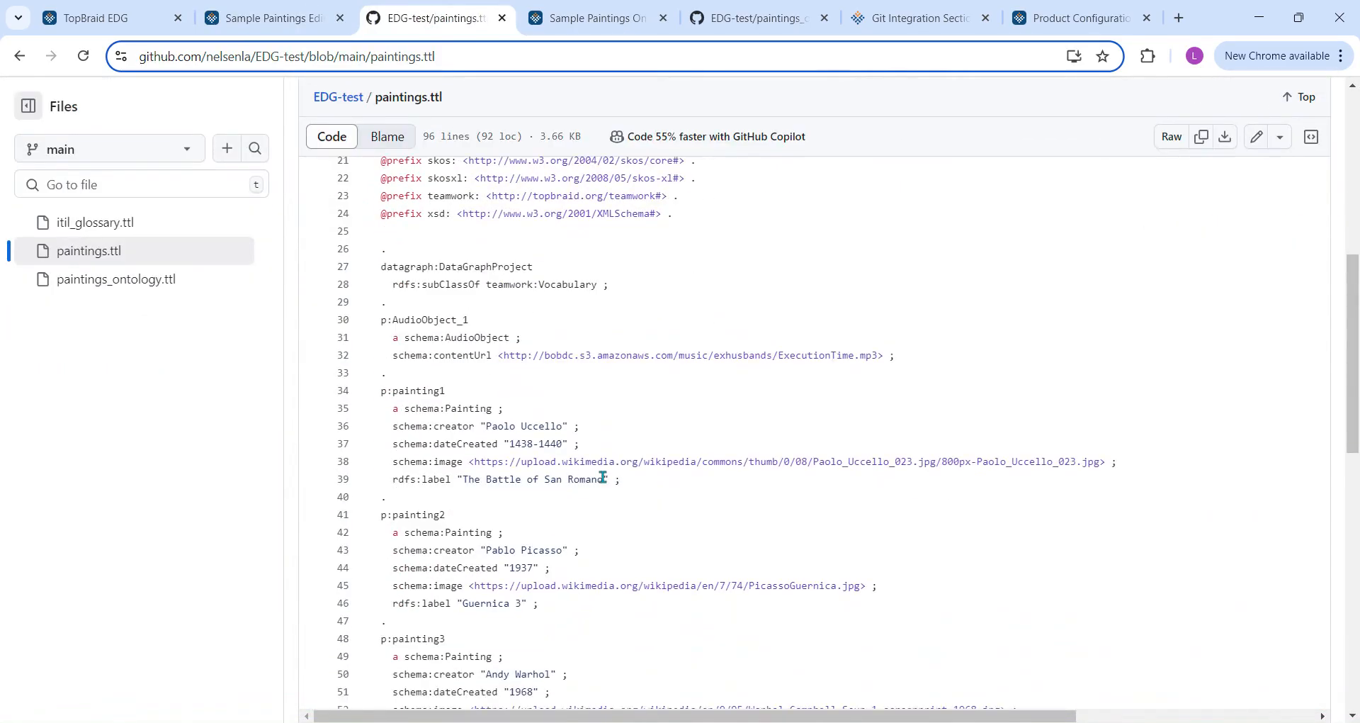
pyautogui.scroll(-6, 602, 477)
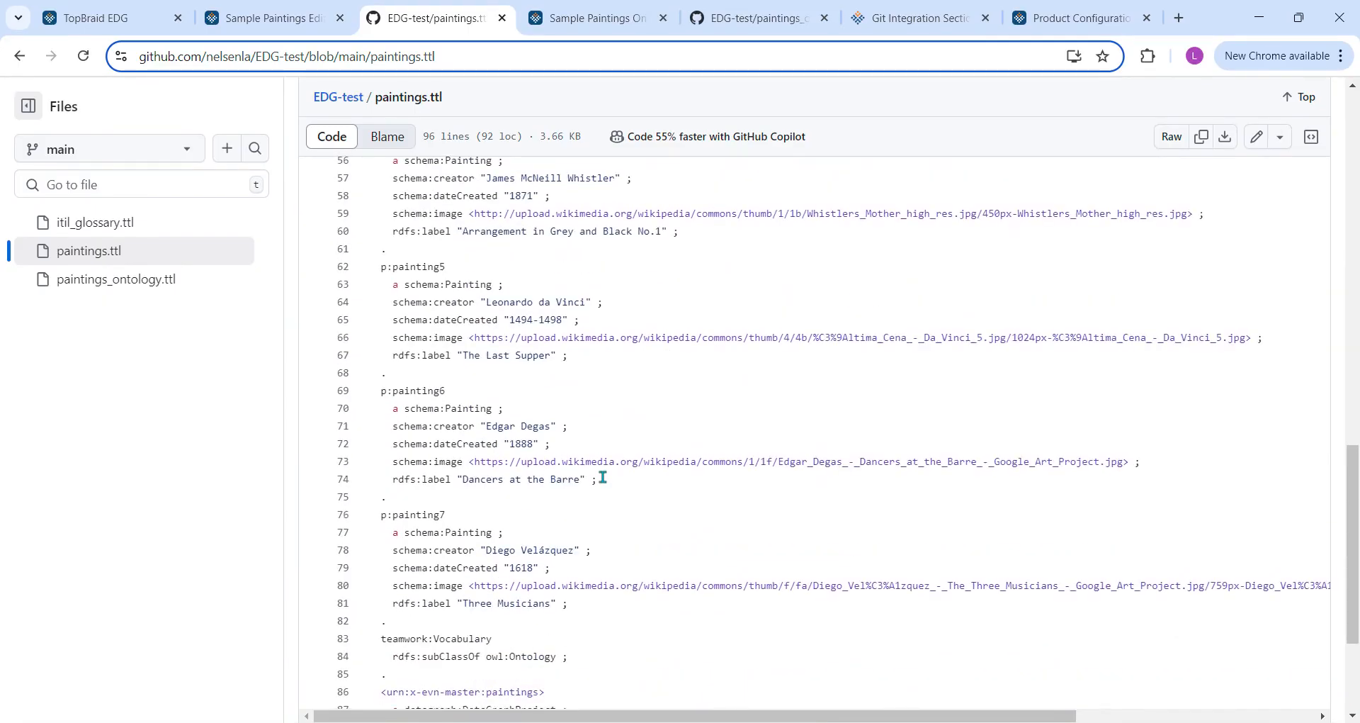
pyautogui.scroll(16, 605, 476)
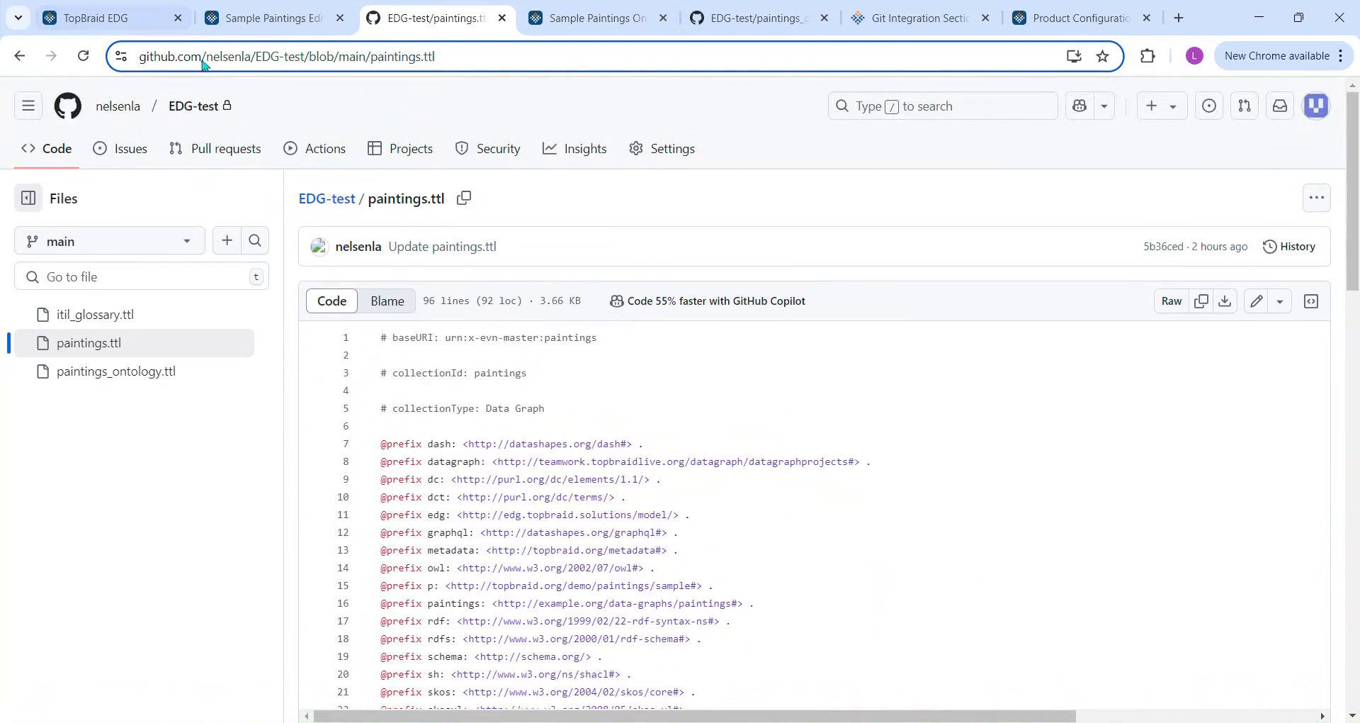
# Return to TopBraid EDG and link the Sample Paintings data graph to paintings.ttl in the EDG-test Git repository.
pyautogui.click(282, 24)
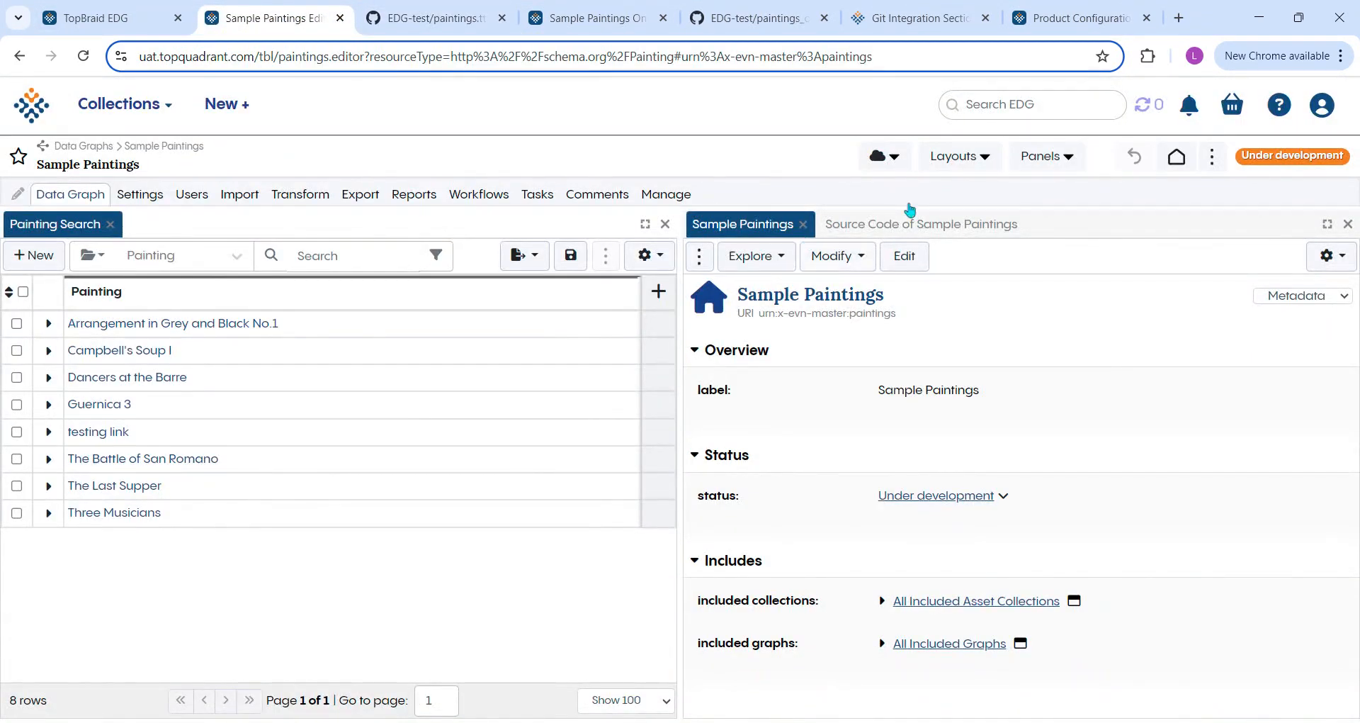
pyautogui.click(895, 162)
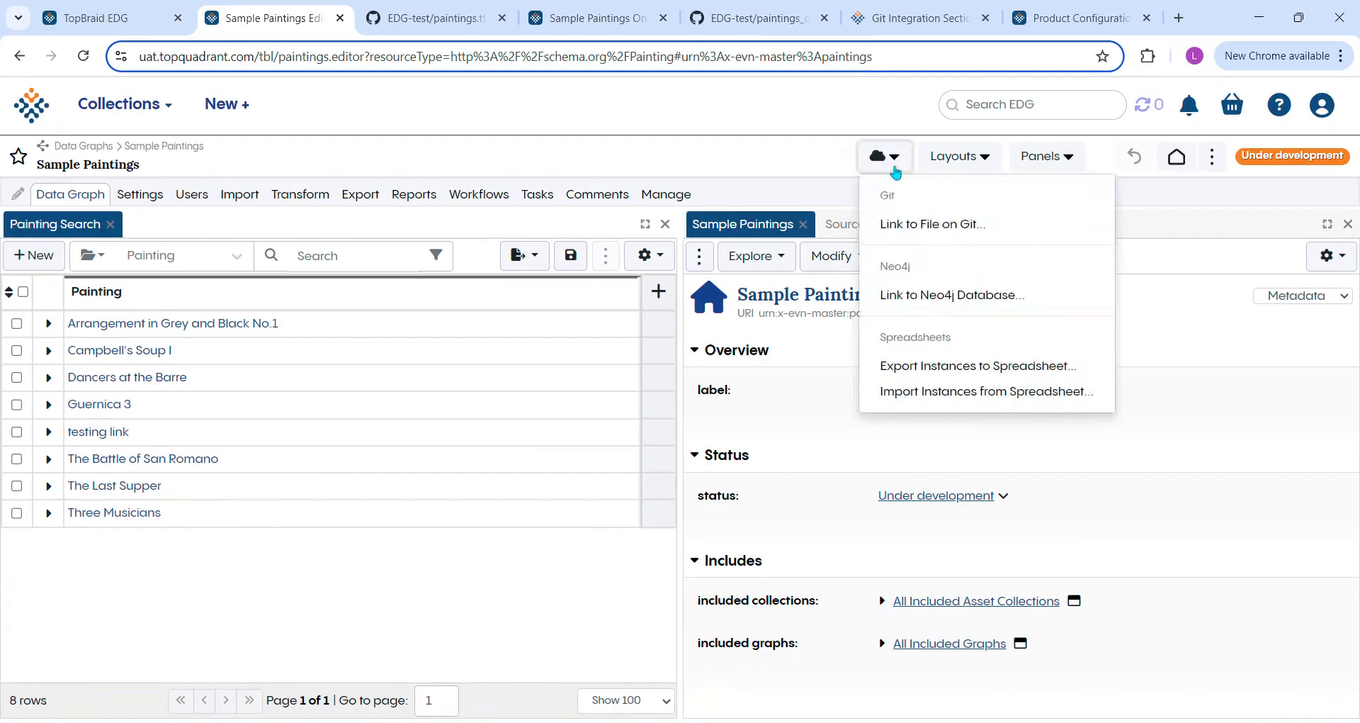
pyautogui.click(967, 231)
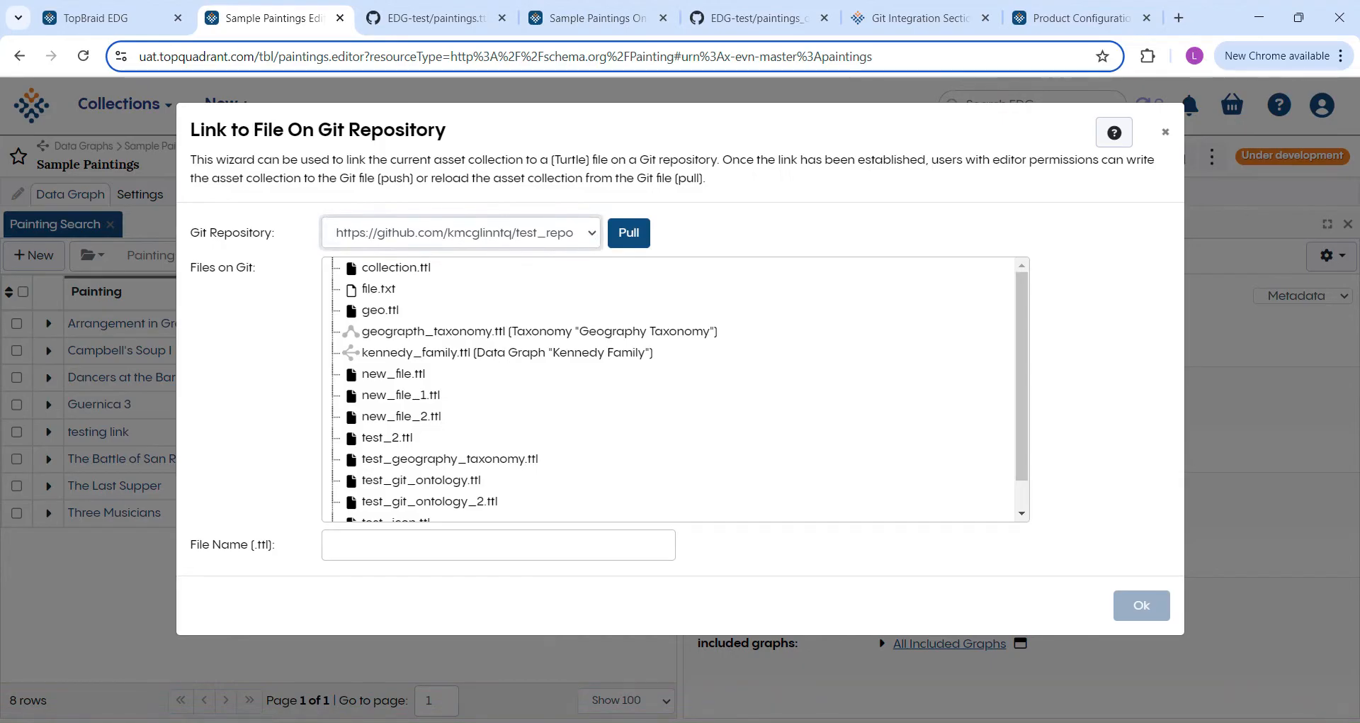
pyautogui.click(537, 290)
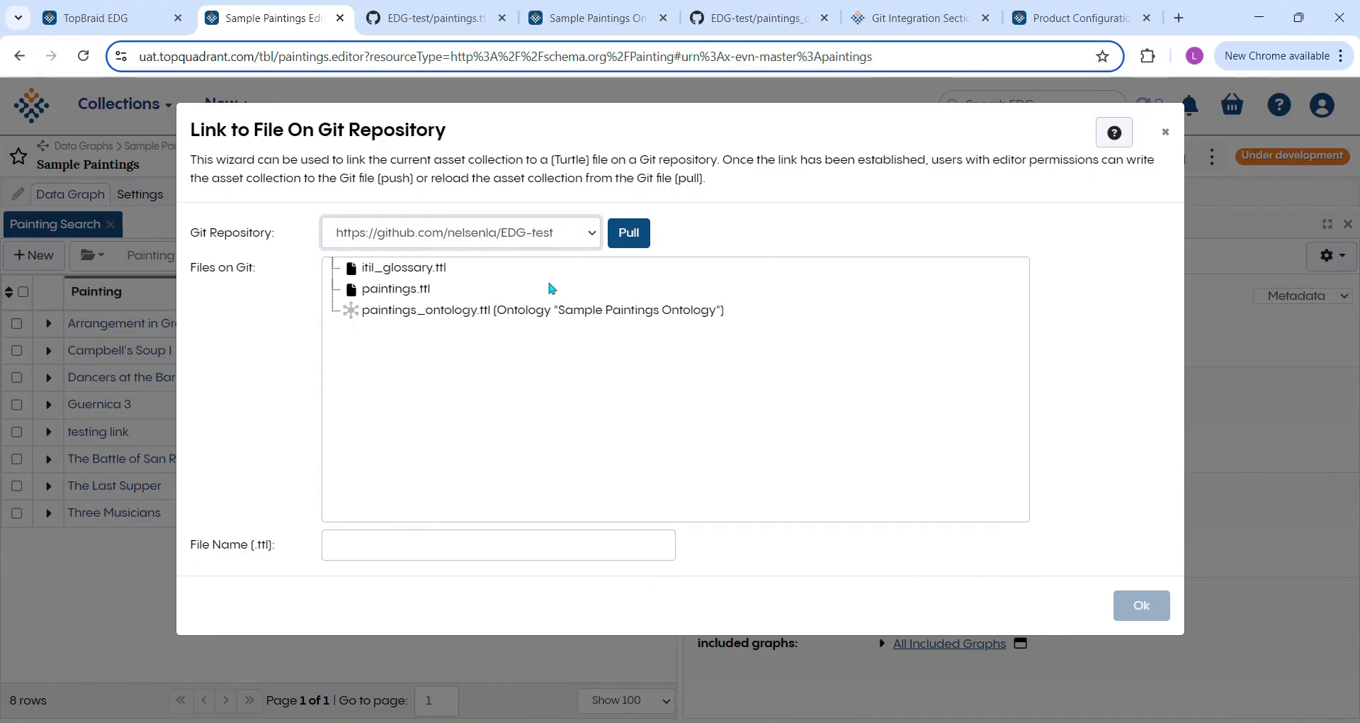
pyautogui.click(358, 292)
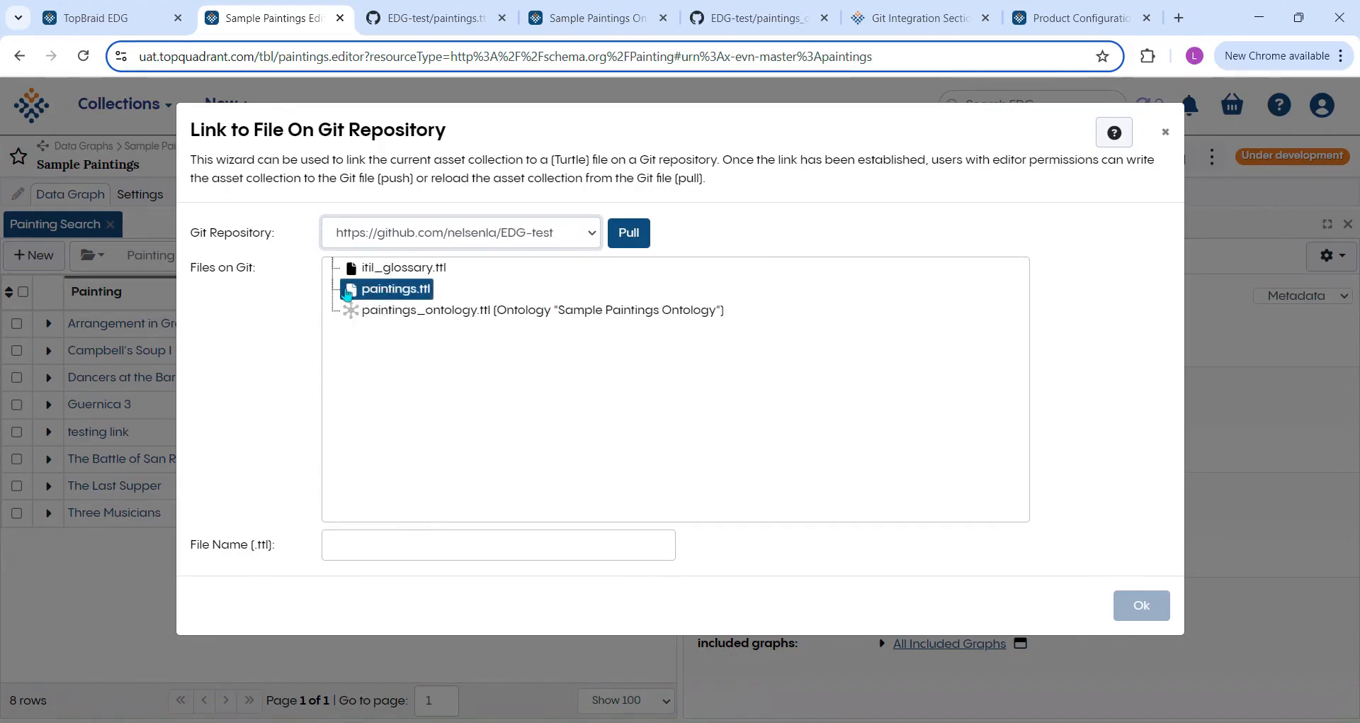
pyautogui.click(405, 292)
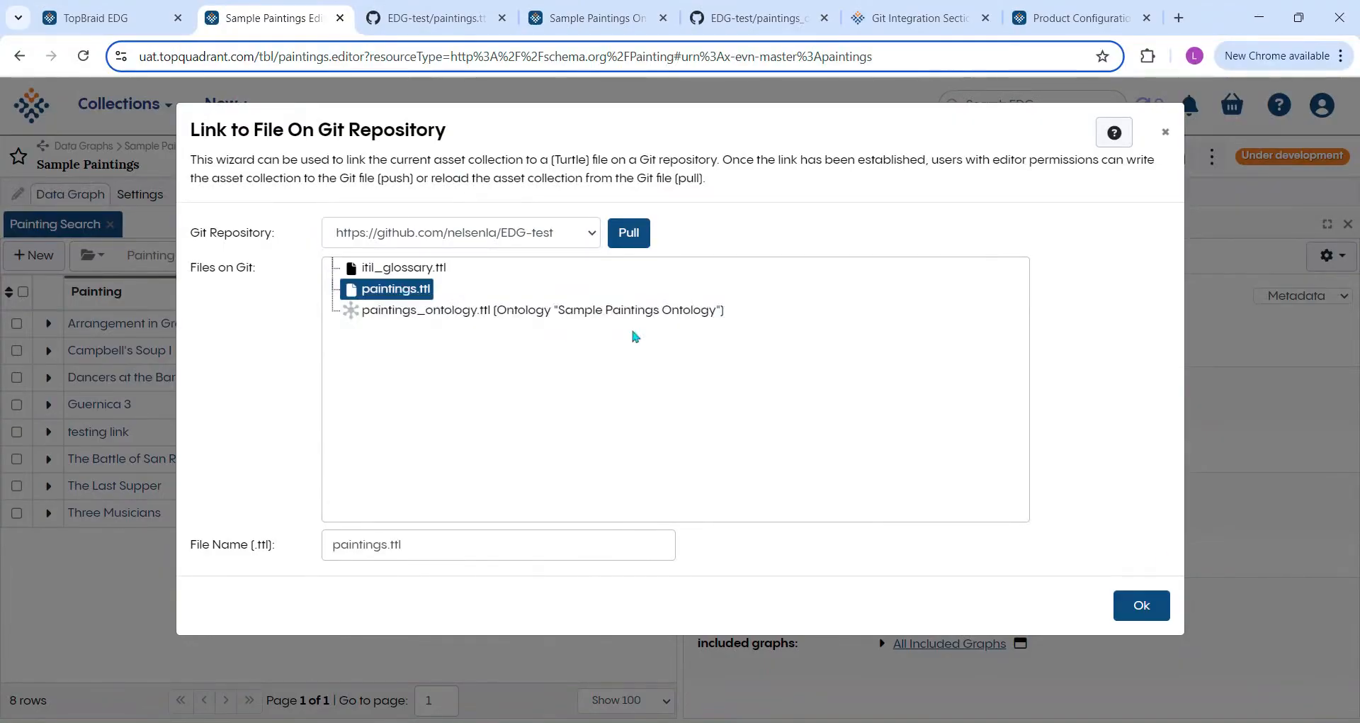
pyautogui.click(1155, 606)
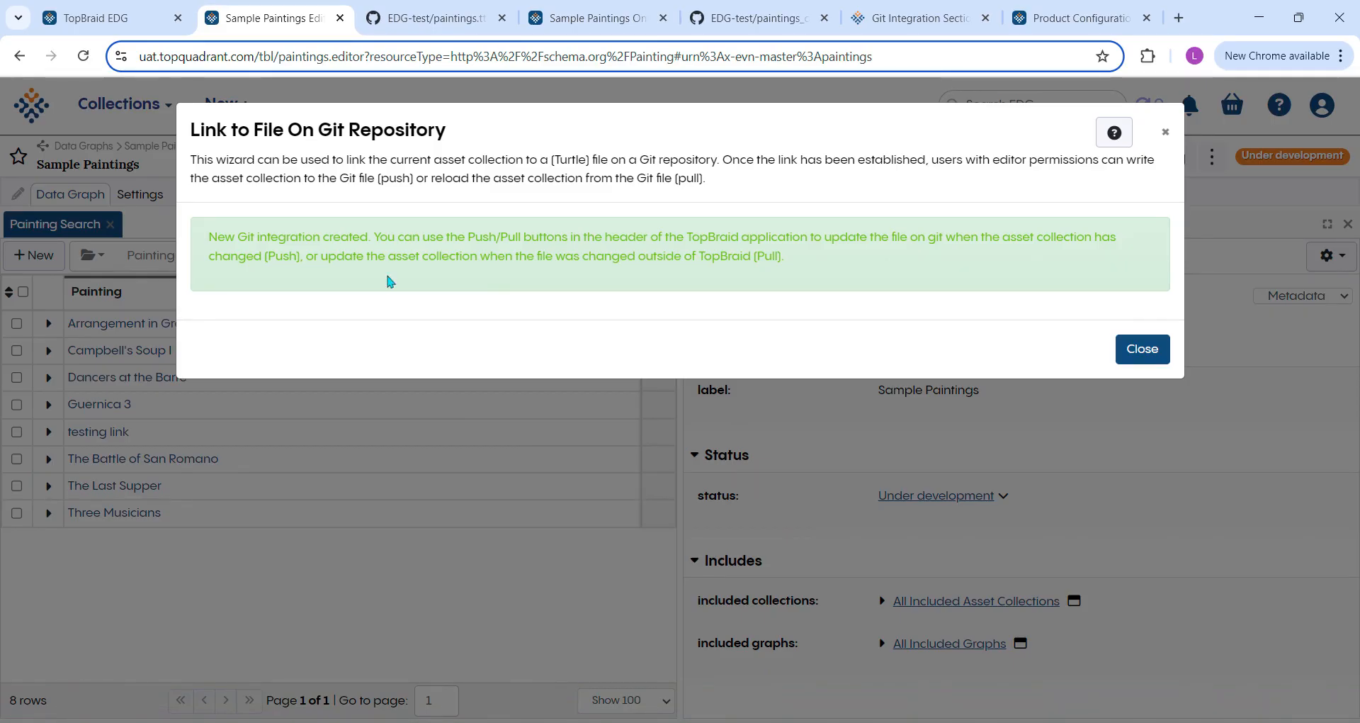
pyautogui.click(1142, 350)
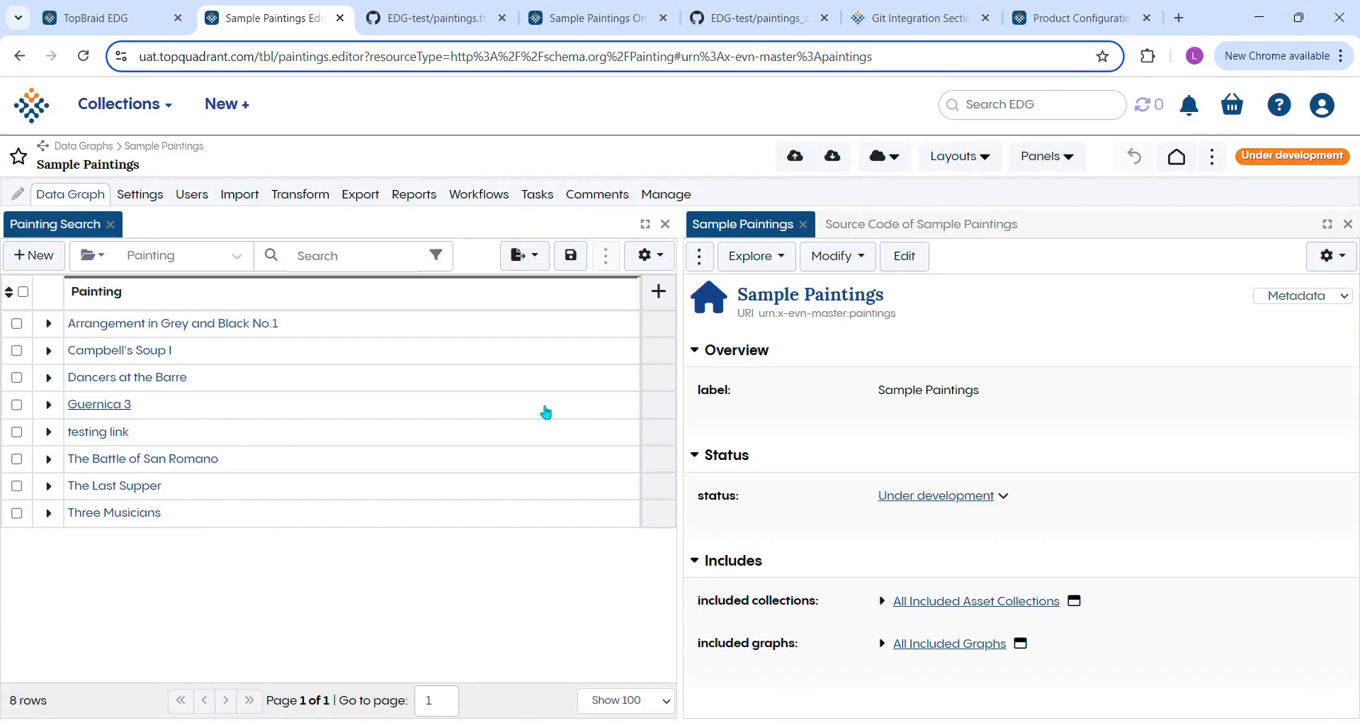
# Create a new painting with the label painting8 in the Sample Paintings data graph.
pyautogui.click(42, 258)
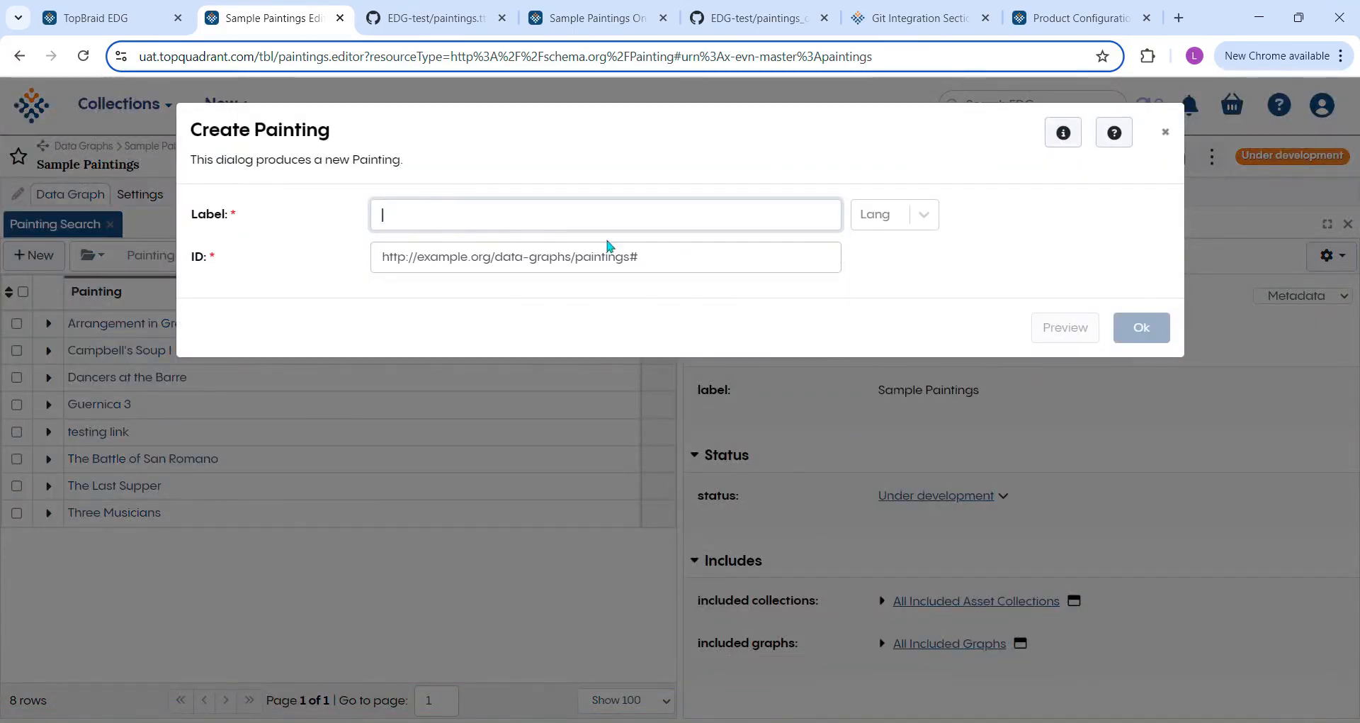
pyautogui.write('painting')
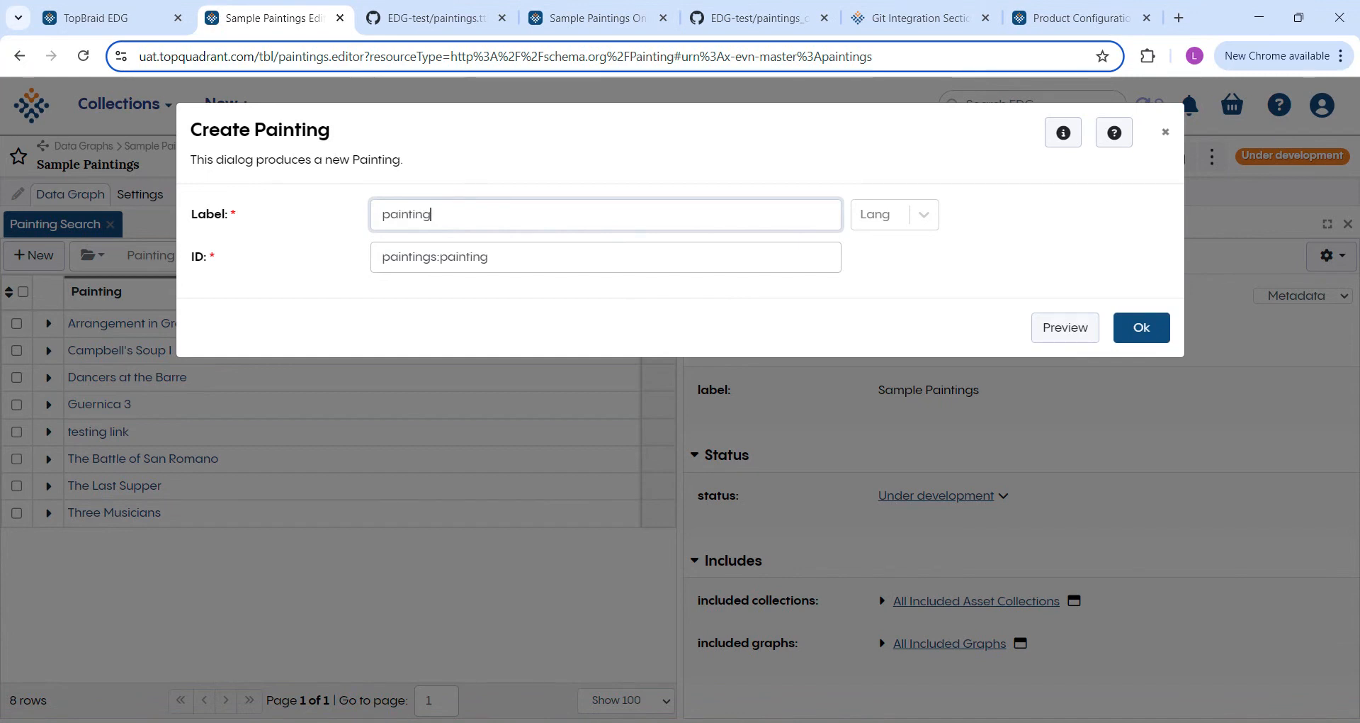
pyautogui.write('8')
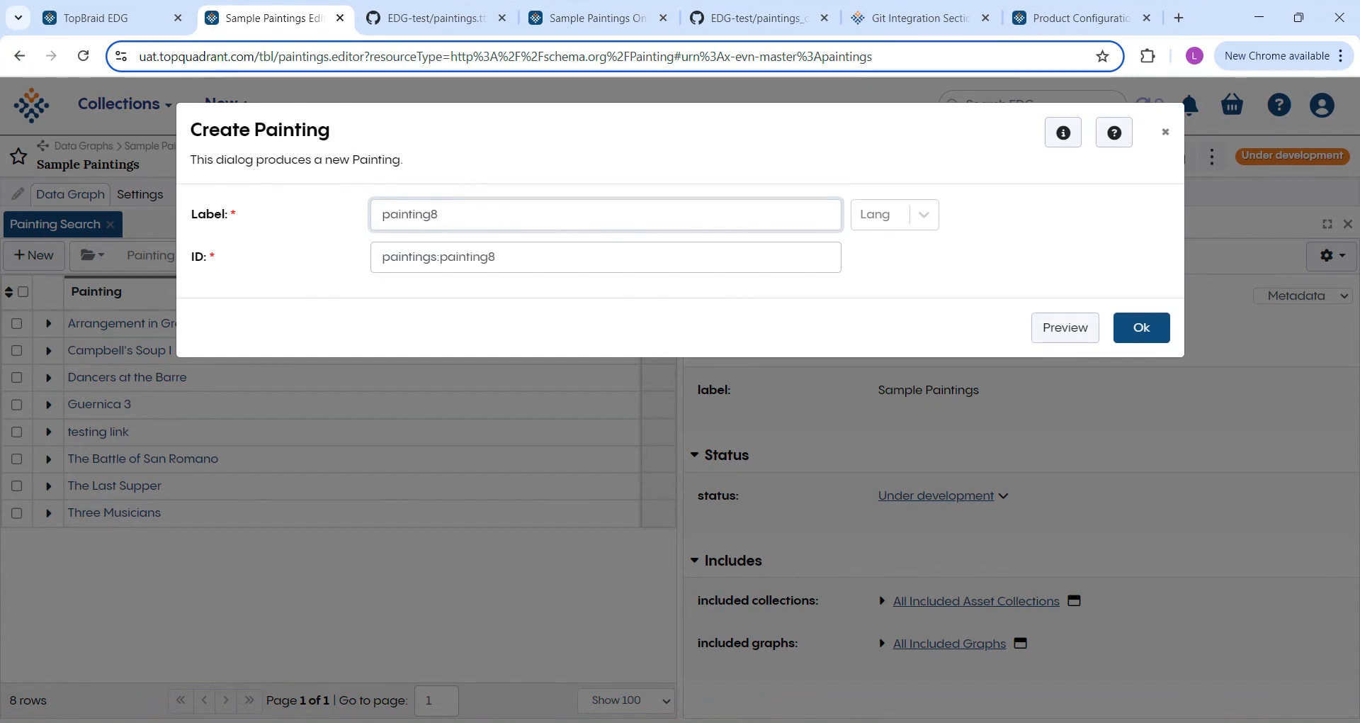
pyautogui.click(1123, 333)
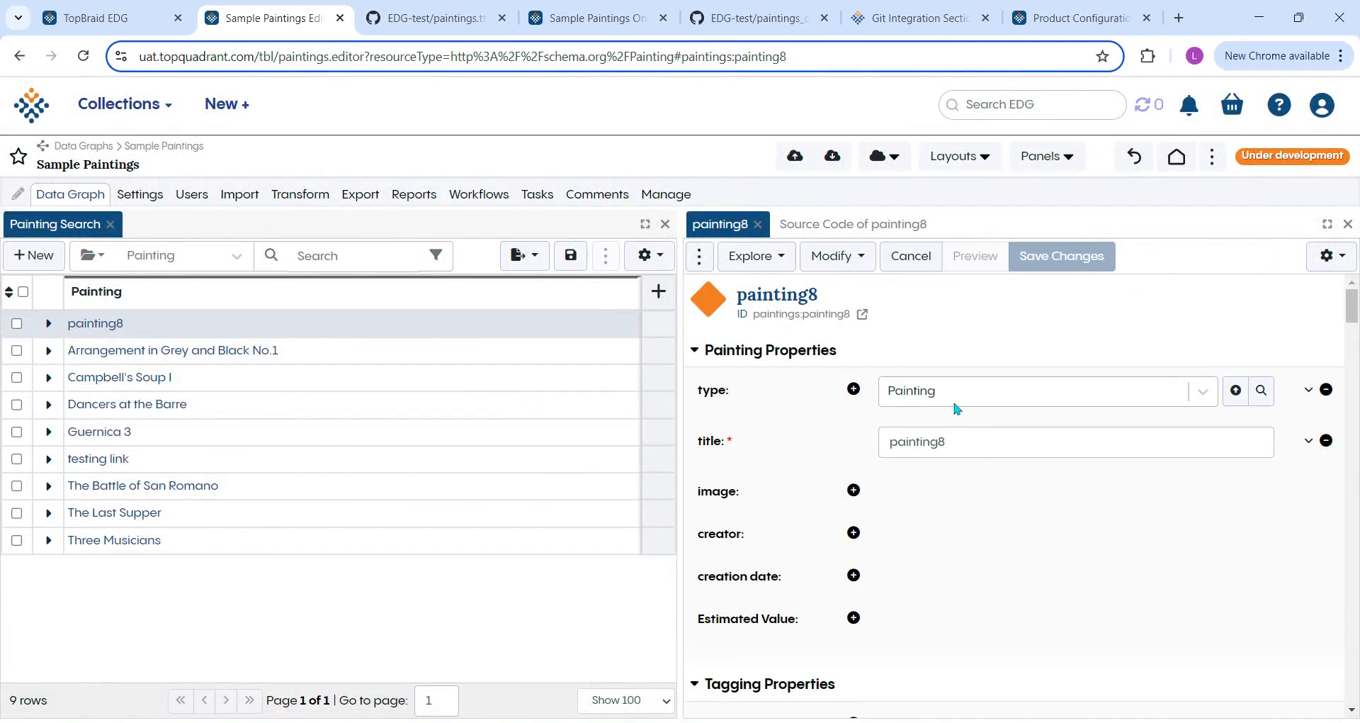
# Change the new painting's title to Sunflowers.
pyautogui.click(975, 442)
pyautogui.press('BackSpace')
pyautogui.press('BackSpace')
pyautogui.press('BackSpace')
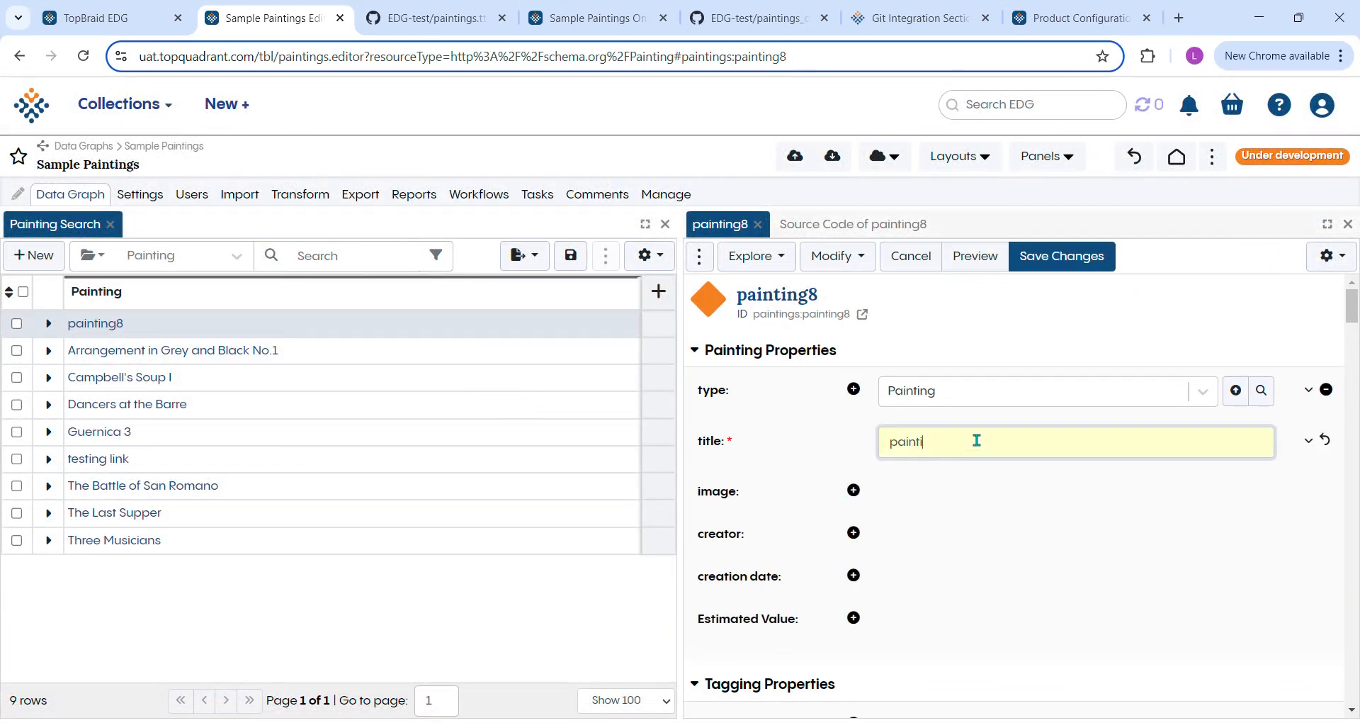
pyautogui.write('Sunflowers')
pyautogui.click(723, 543)
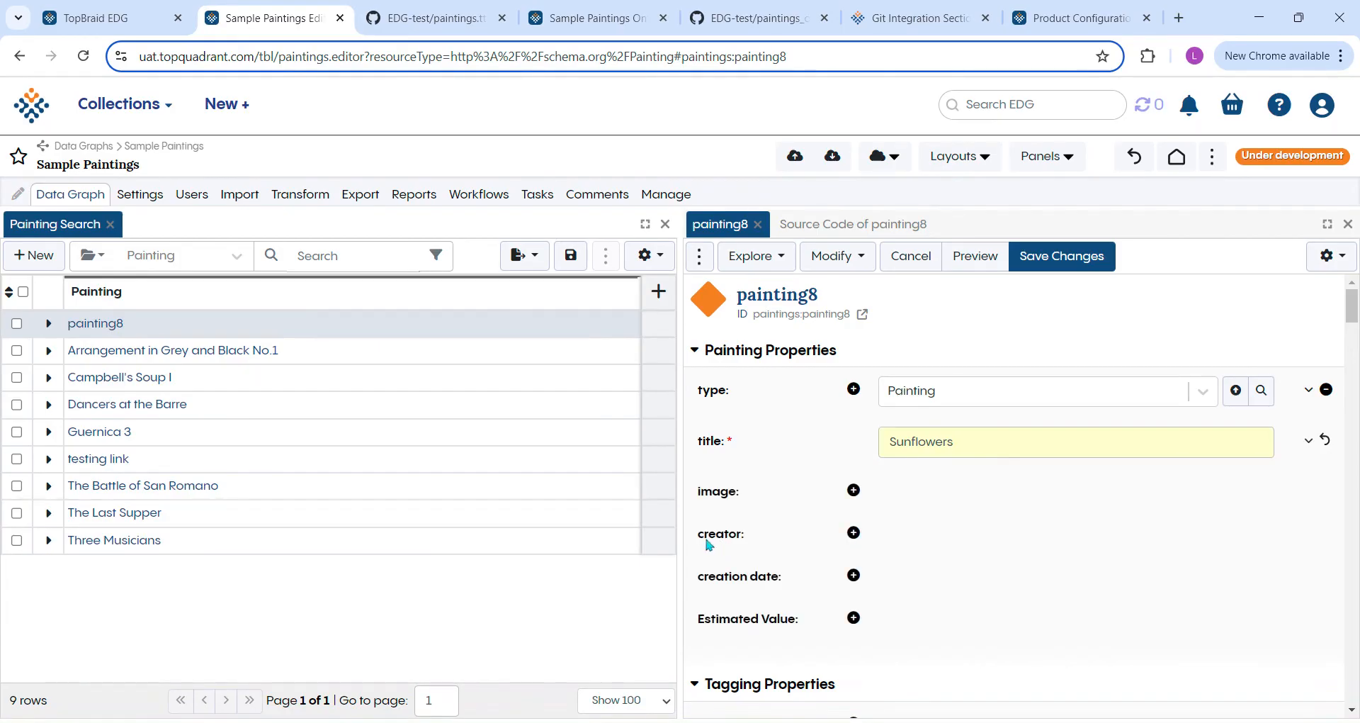
# Set the painting's creator to Vincent Van Gogh and its creation date to 1889.
pyautogui.click(853, 533)
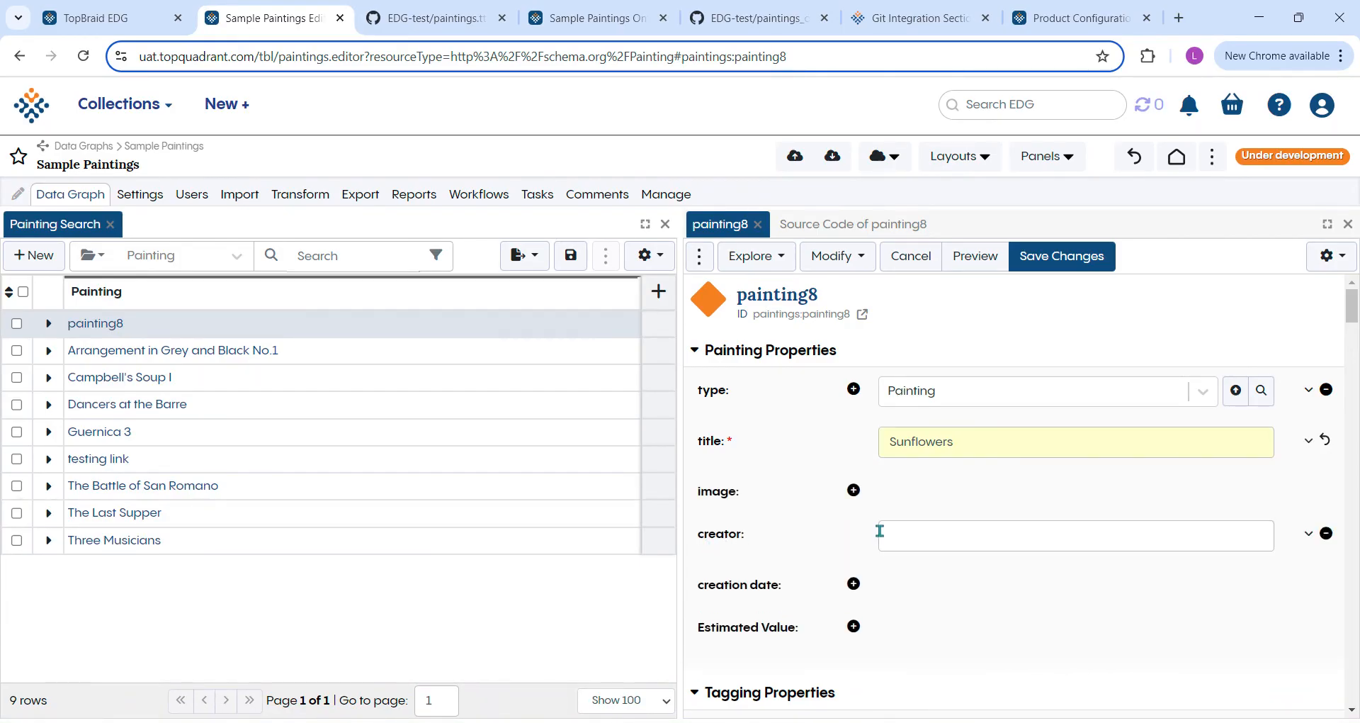
pyautogui.click(933, 536)
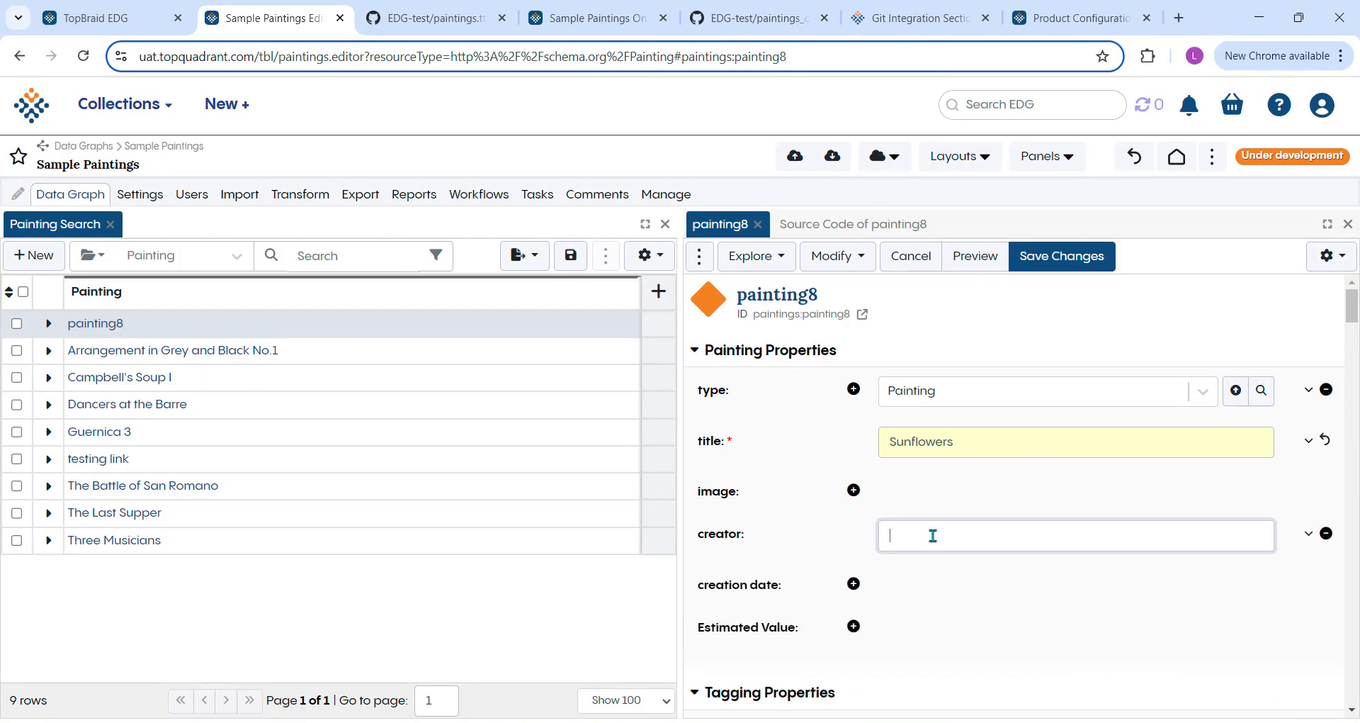
pyautogui.write('Vincent Van Gogh')
pyautogui.click(854, 585)
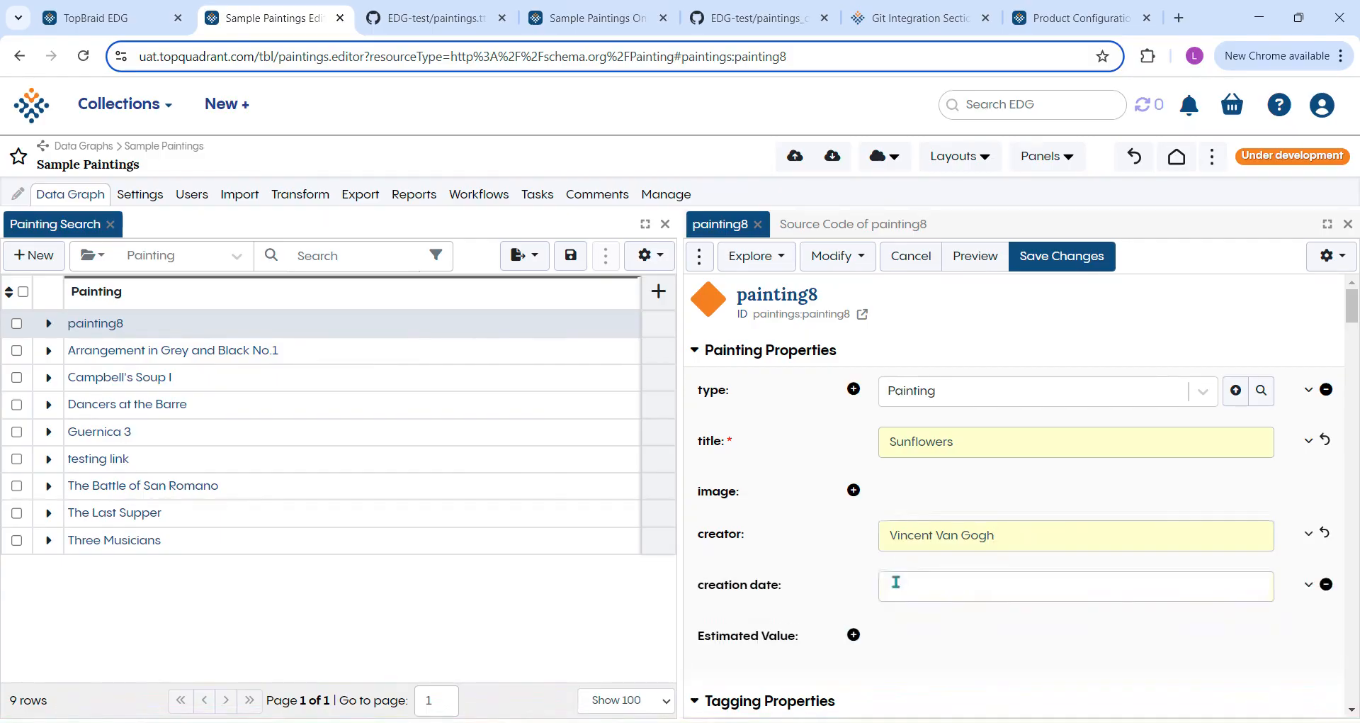
pyautogui.write('1889')
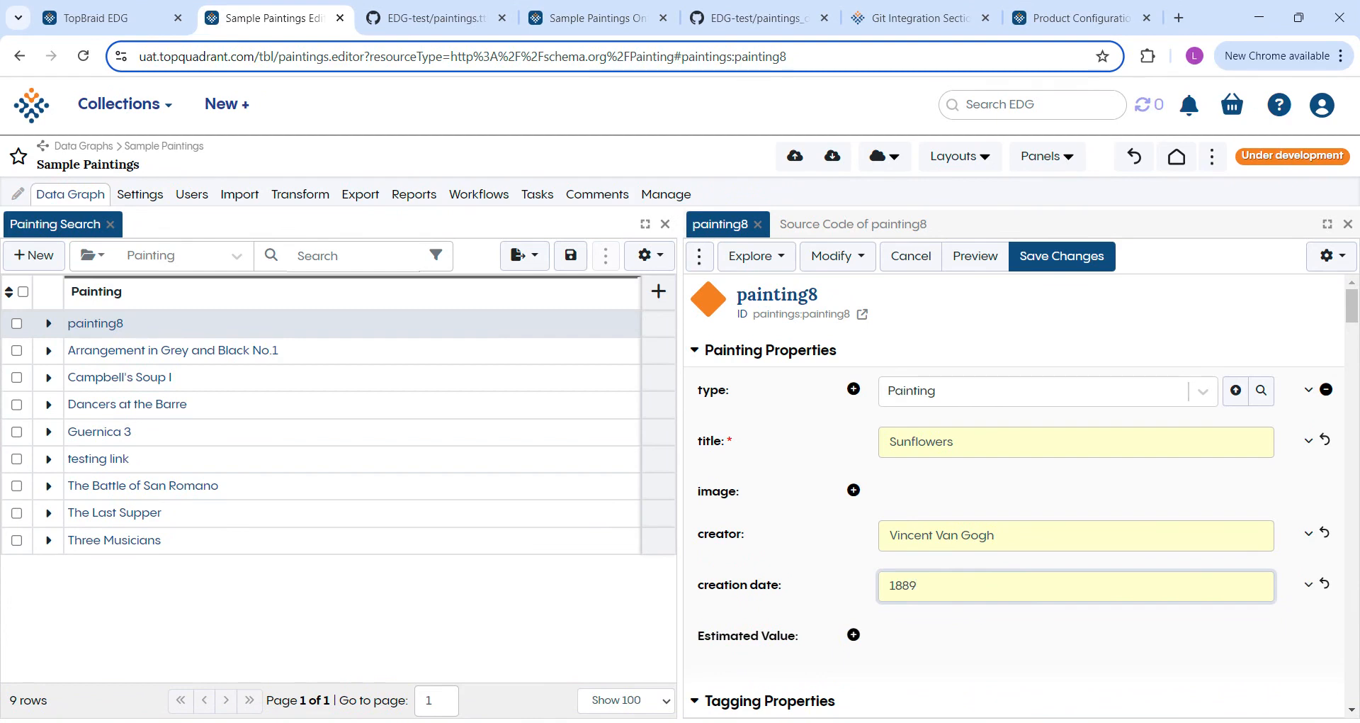
# Add the copied image link ending in 640px-Vincent_van_Gogh_-_Sunflowers_-_VGM_F458.jpg to the painting and save the changes.
pyautogui.click(853, 489)
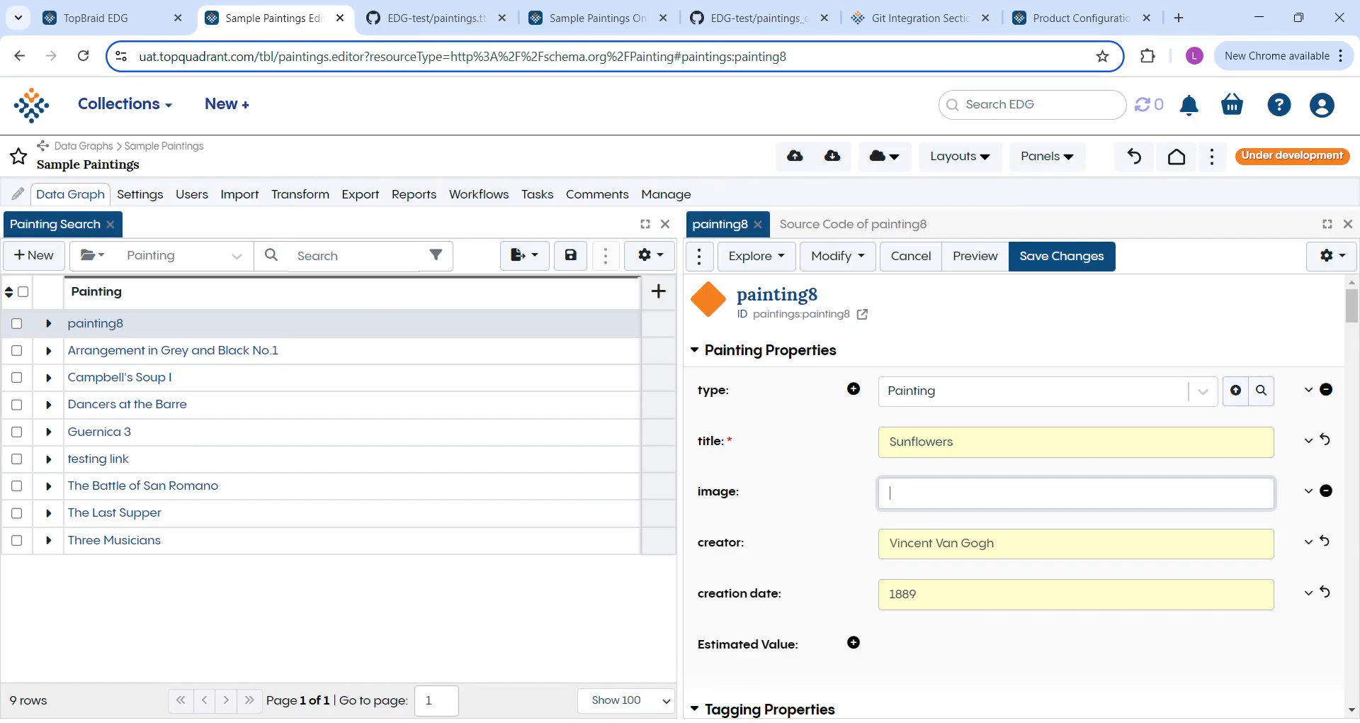
pyautogui.hotkey('alt', 'Tab')
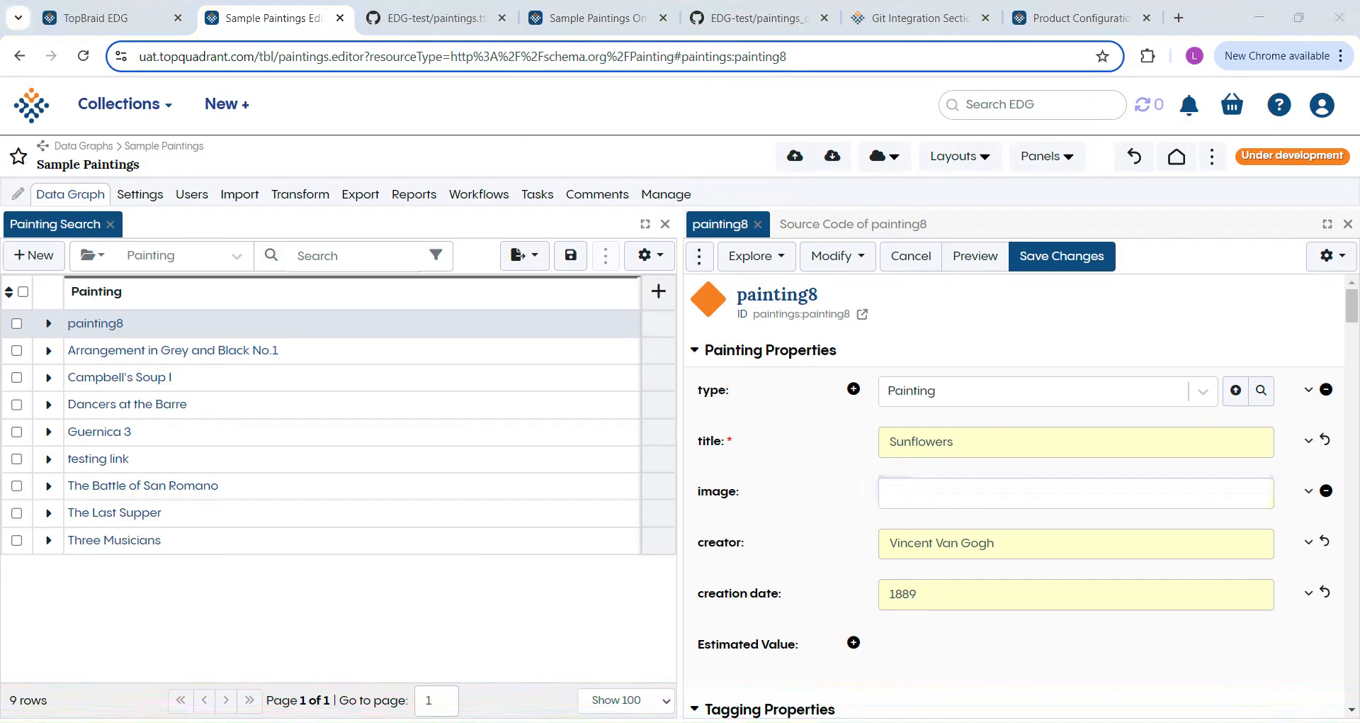
pyautogui.click(898, 493)
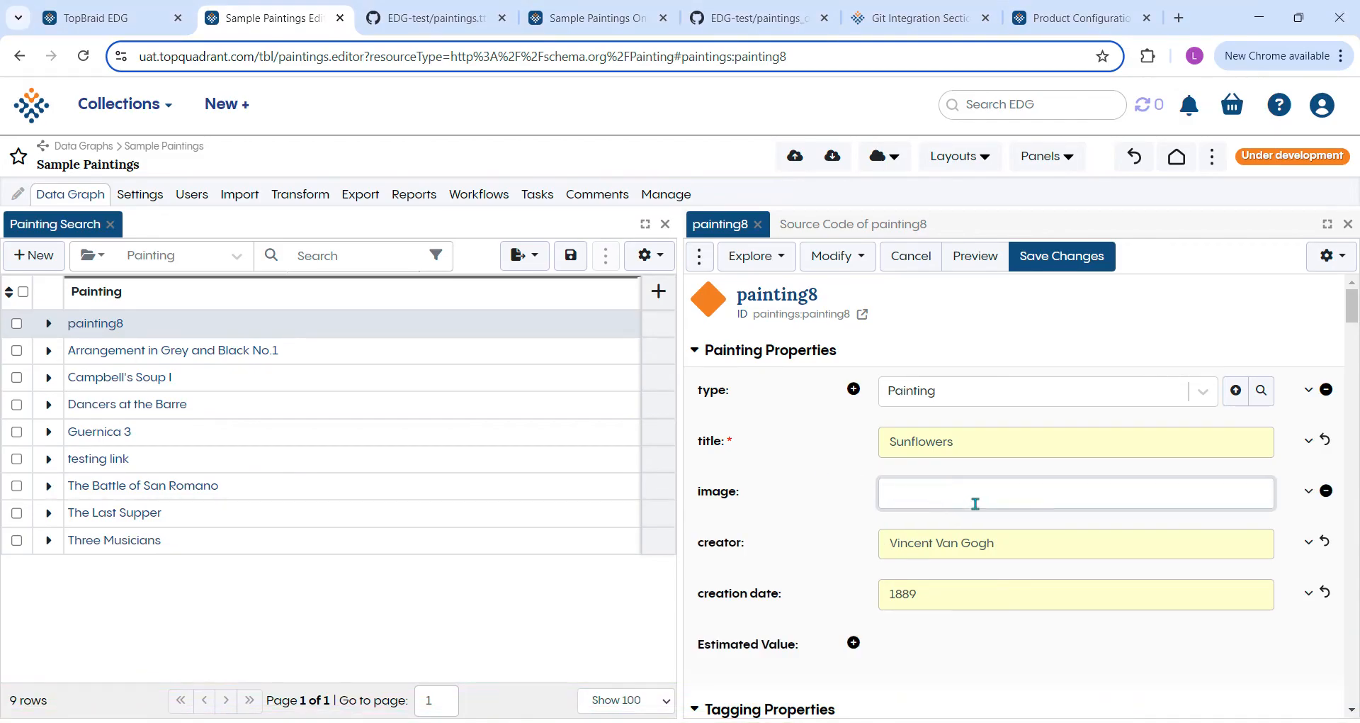
pyautogui.hotkey('ctrl', 'v')
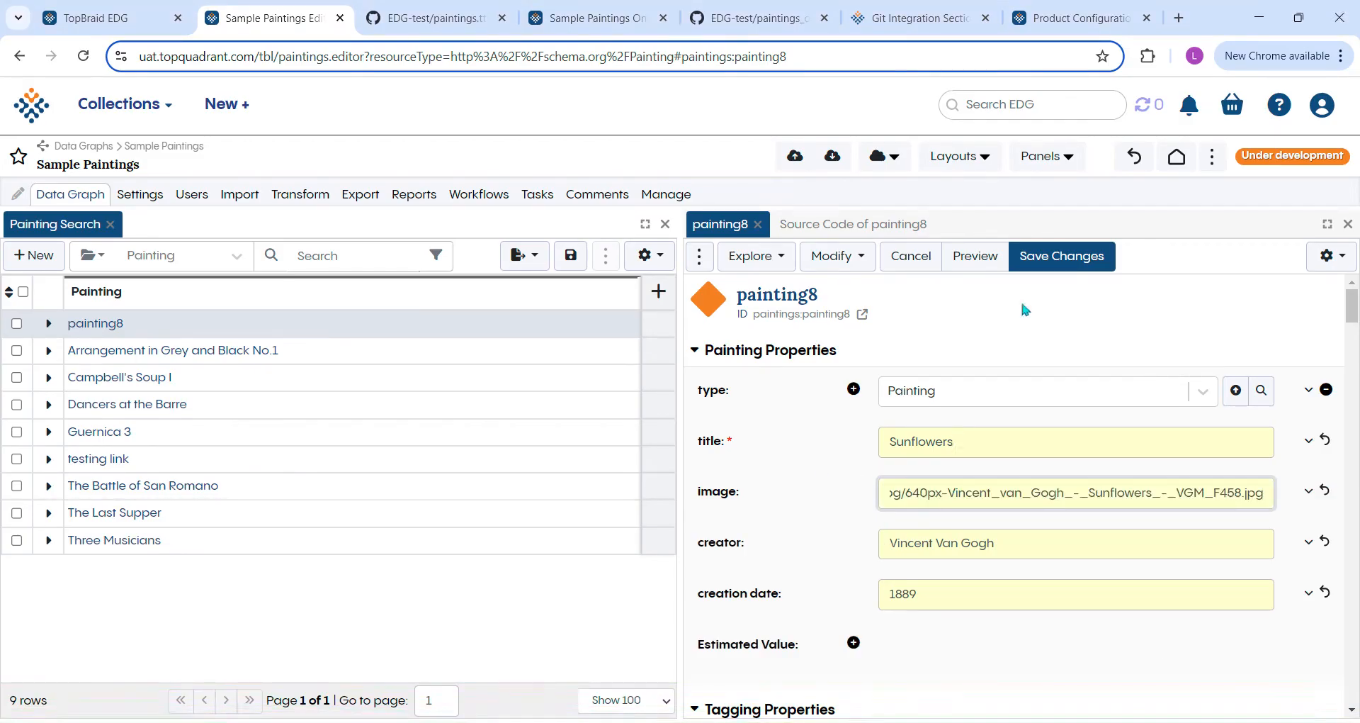
pyautogui.click(1054, 259)
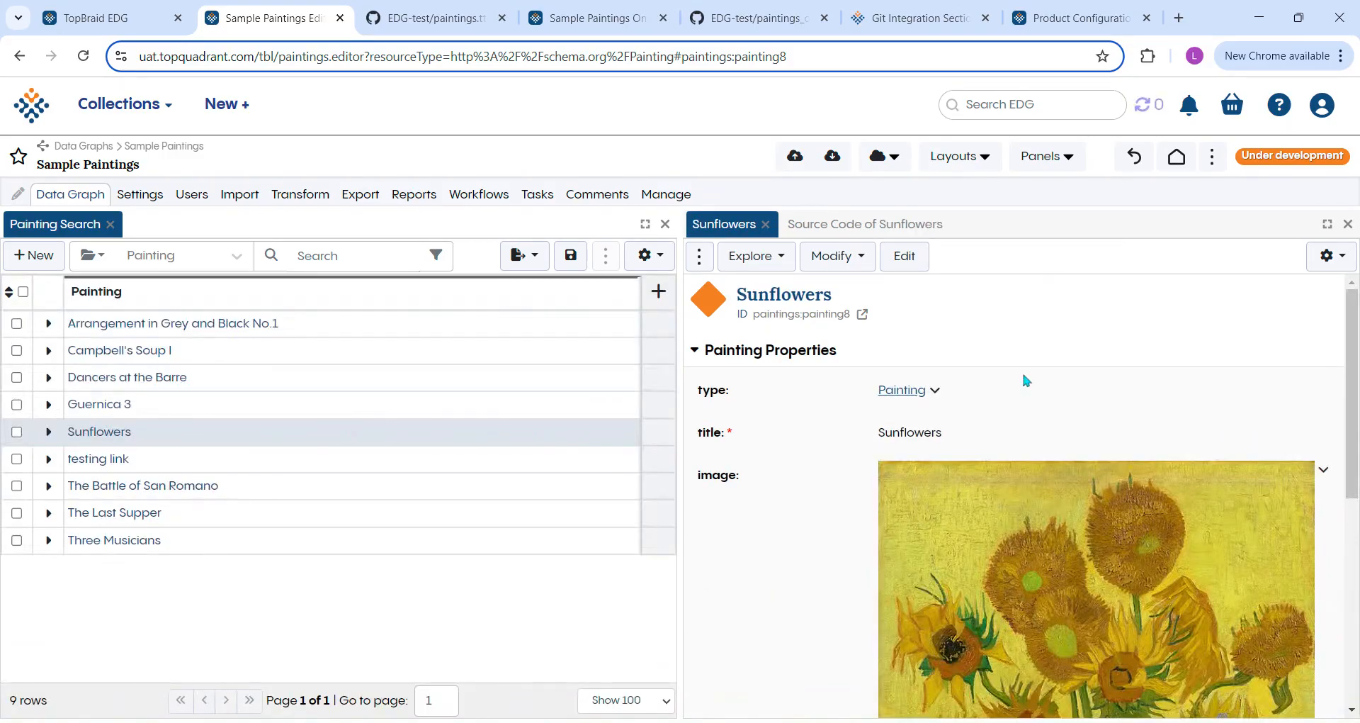
# Check the saved Sunflowers painting and push the Sample Paintings changes to the EDG-test Git integration.
pyautogui.scroll(-5, 1017, 422)
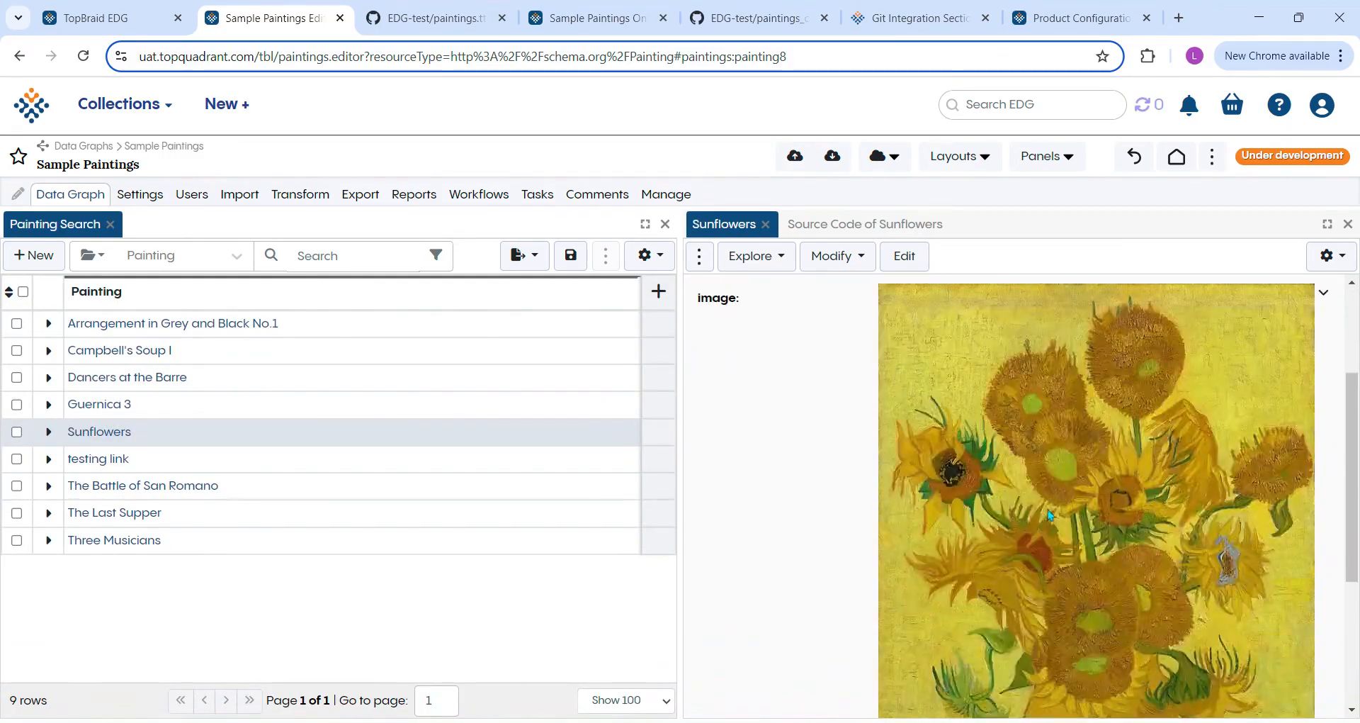
pyautogui.scroll(-1, 1047, 509)
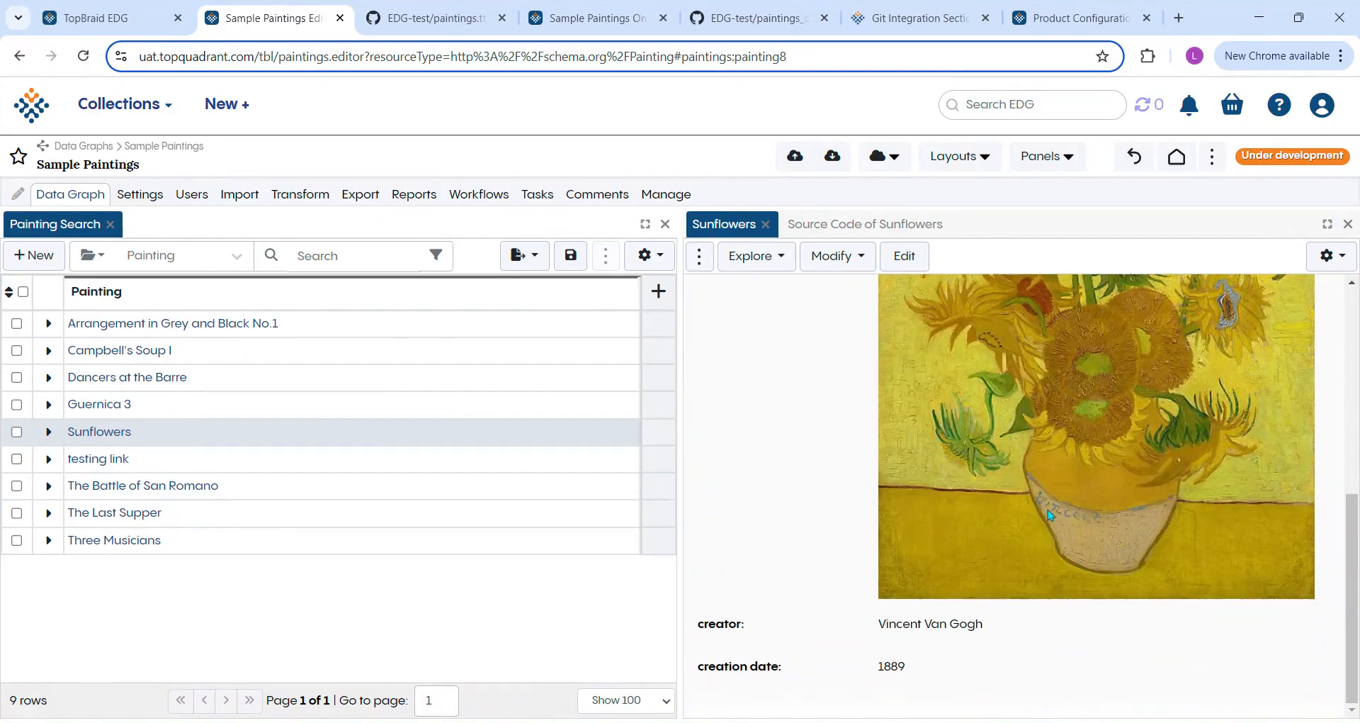
pyautogui.scroll(6, 1048, 508)
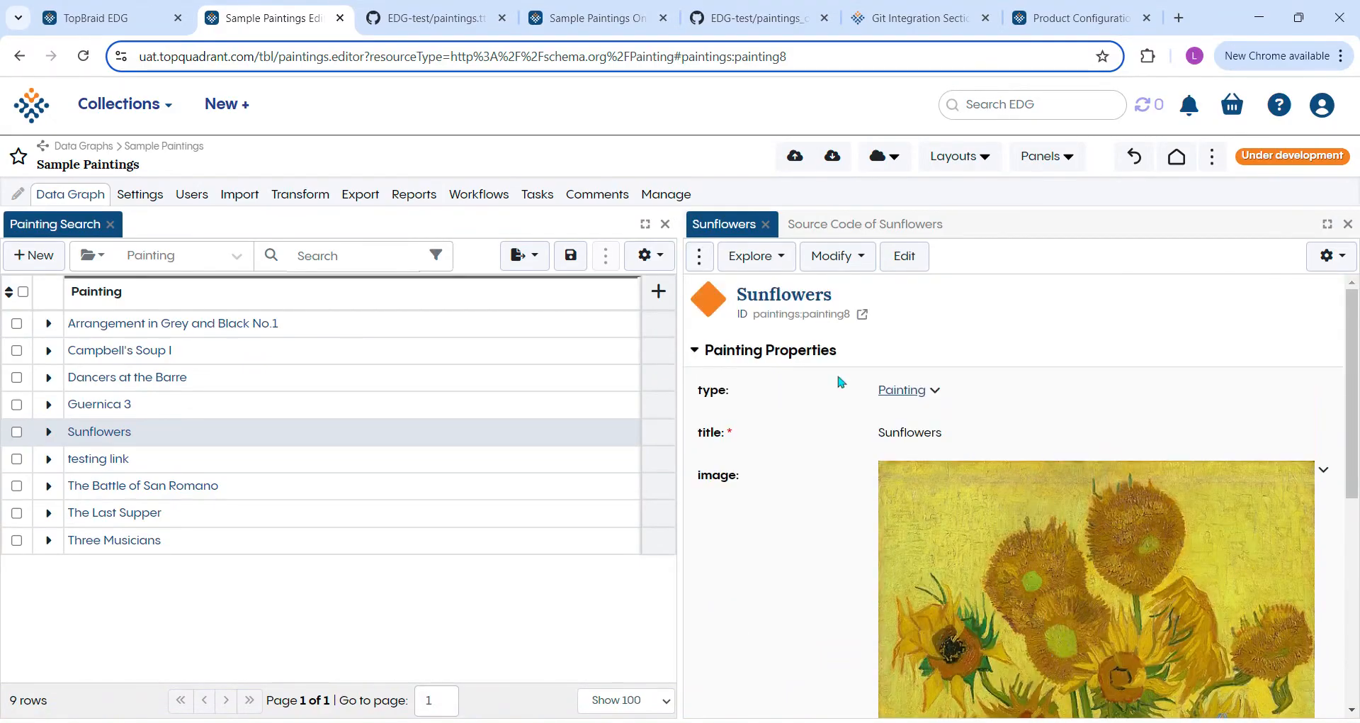
pyautogui.click(794, 156)
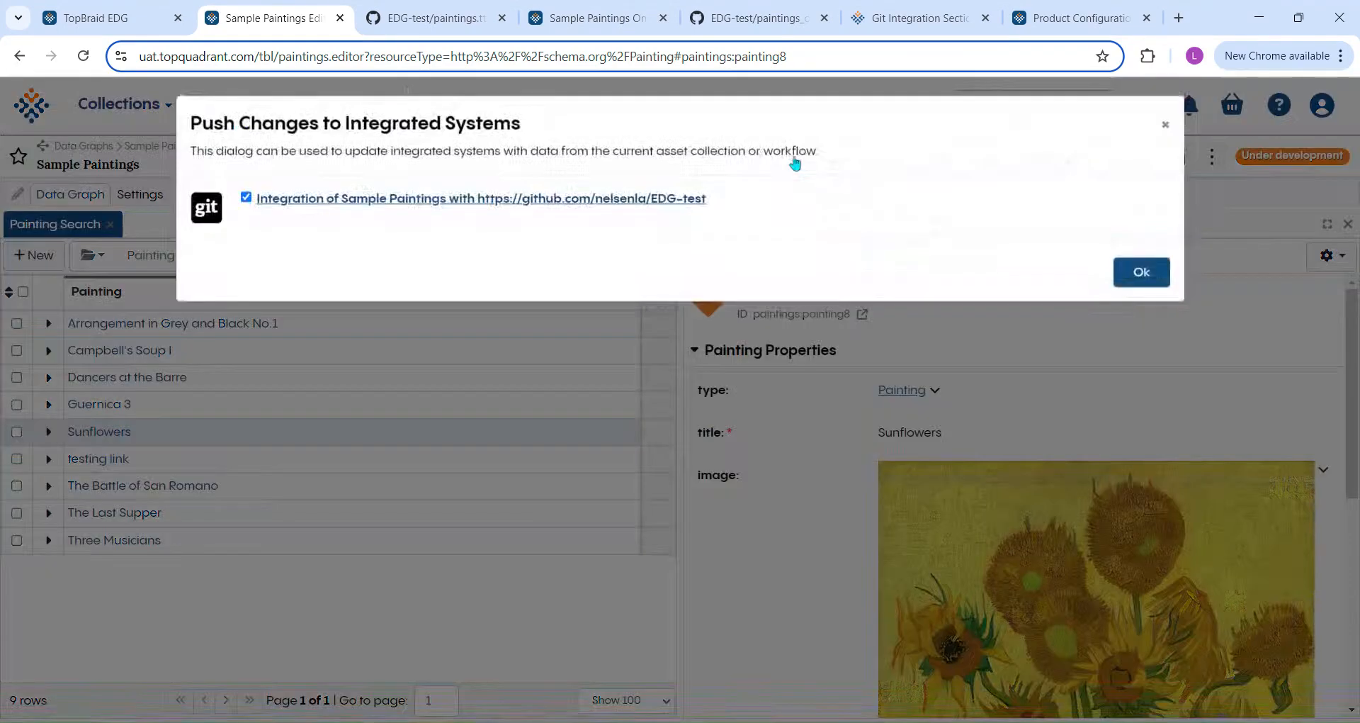
pyautogui.click(1125, 283)
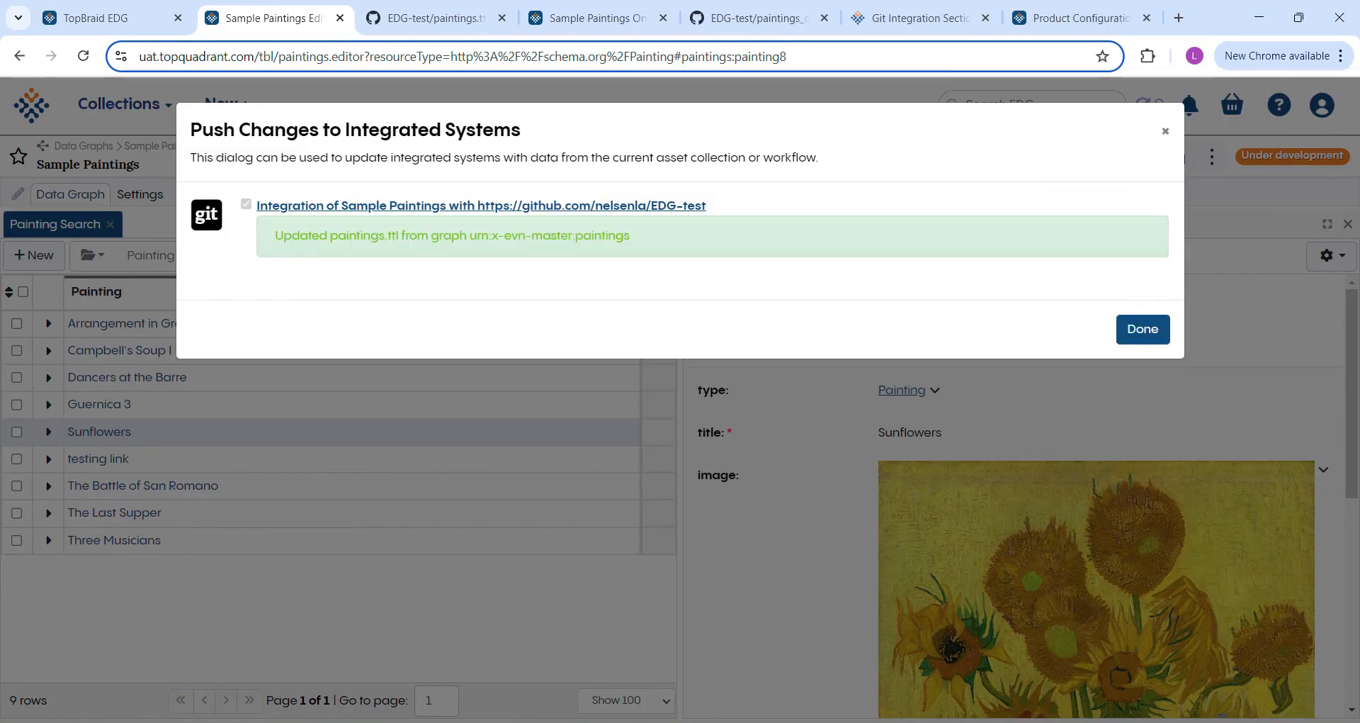
pyautogui.click(1147, 330)
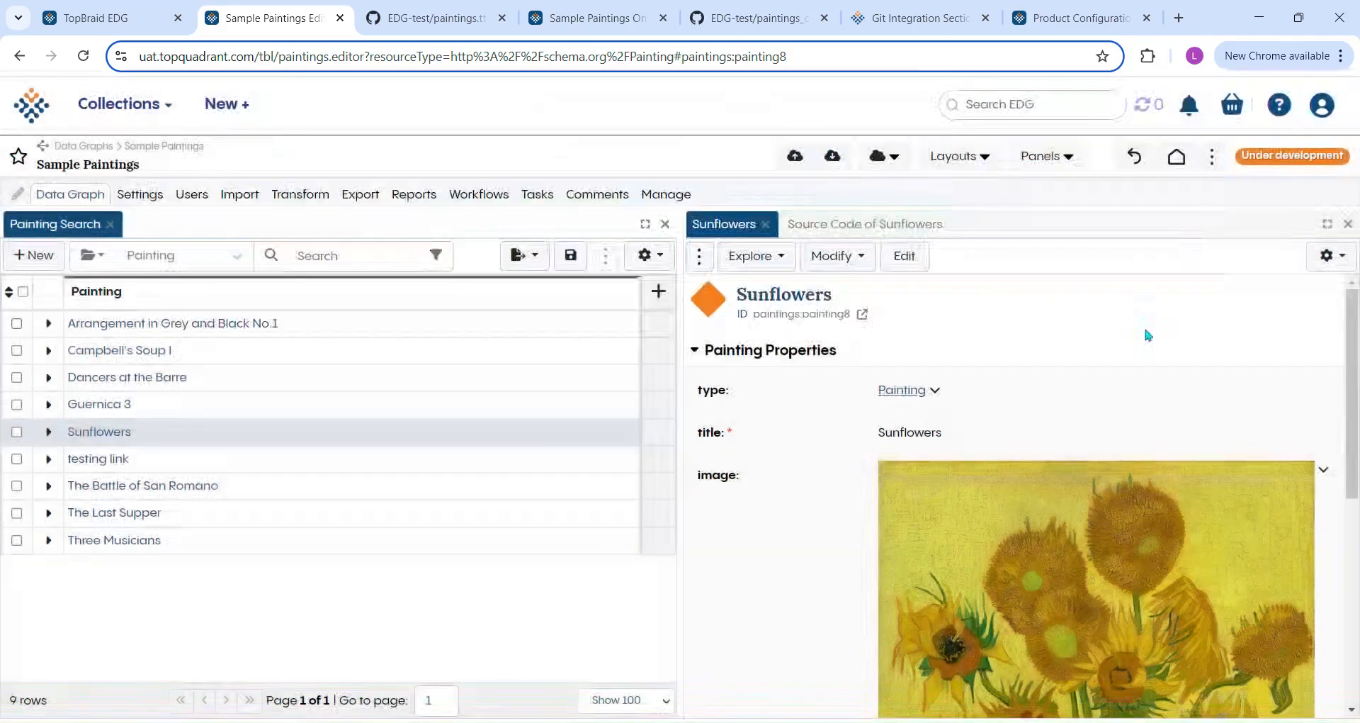
# Switch to GitHub, reload paintings.ttl in the EDG-test repository and examine the entry for the Sunflowers painting.
pyautogui.click(452, 28)
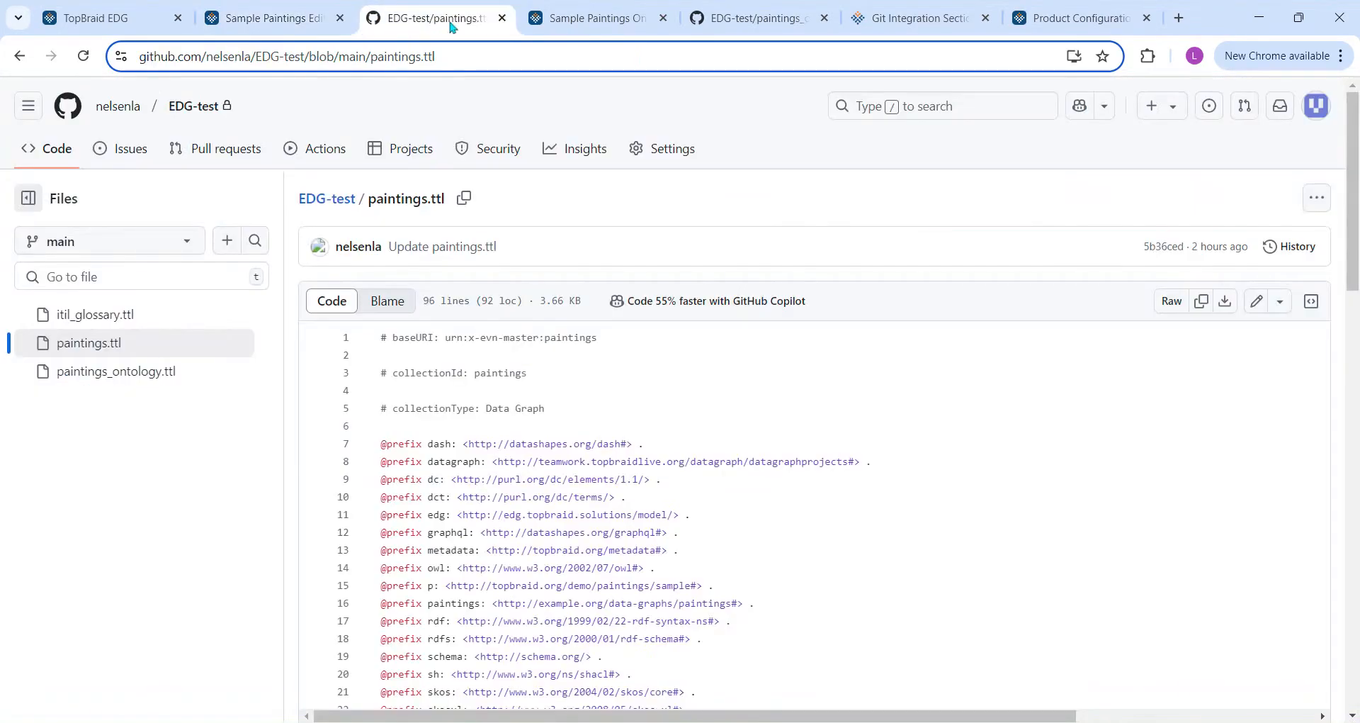
pyautogui.scroll(-1, 622, 420)
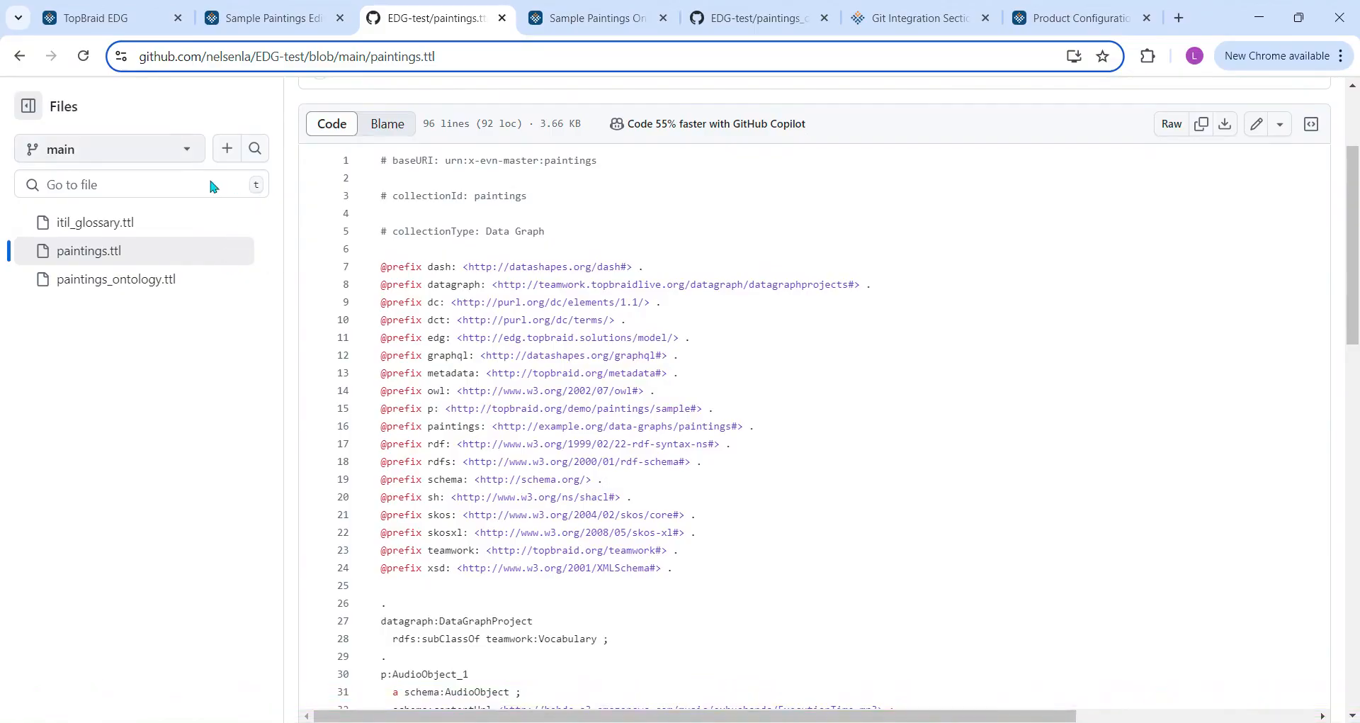
pyautogui.click(83, 59)
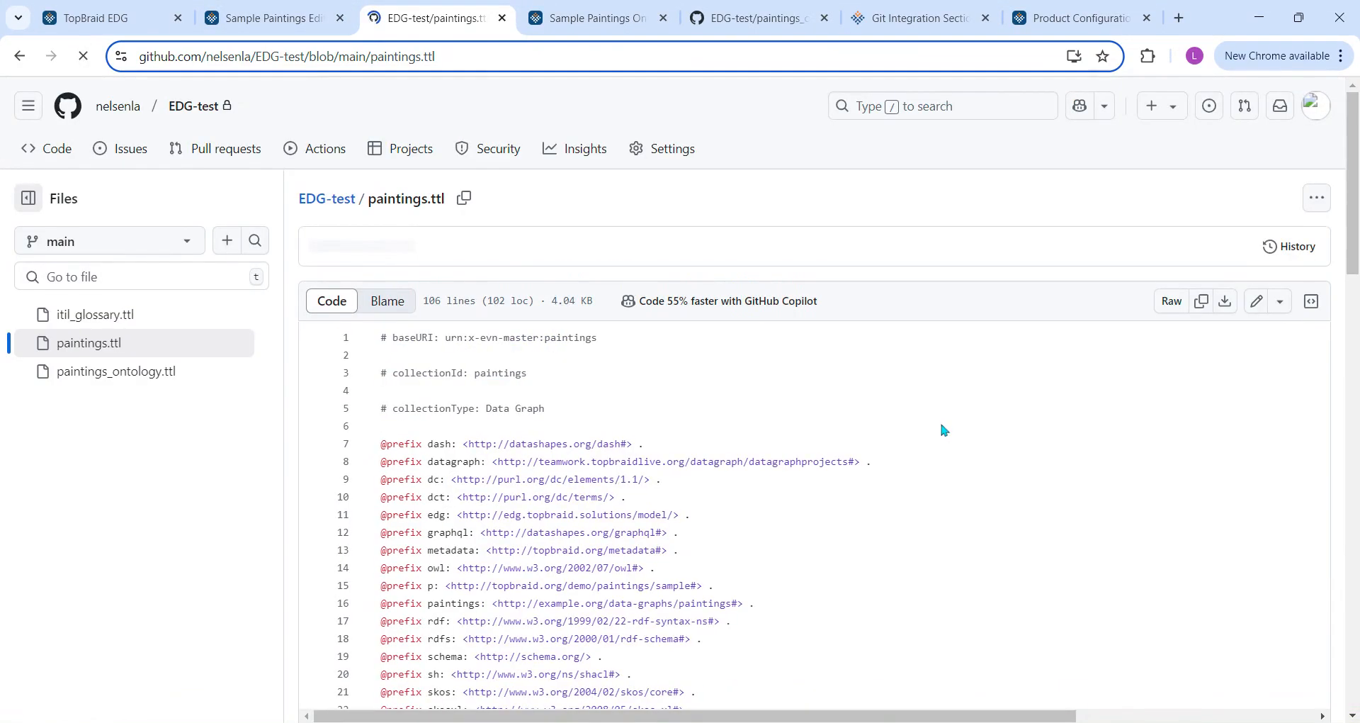
pyautogui.scroll(-4, 940, 420)
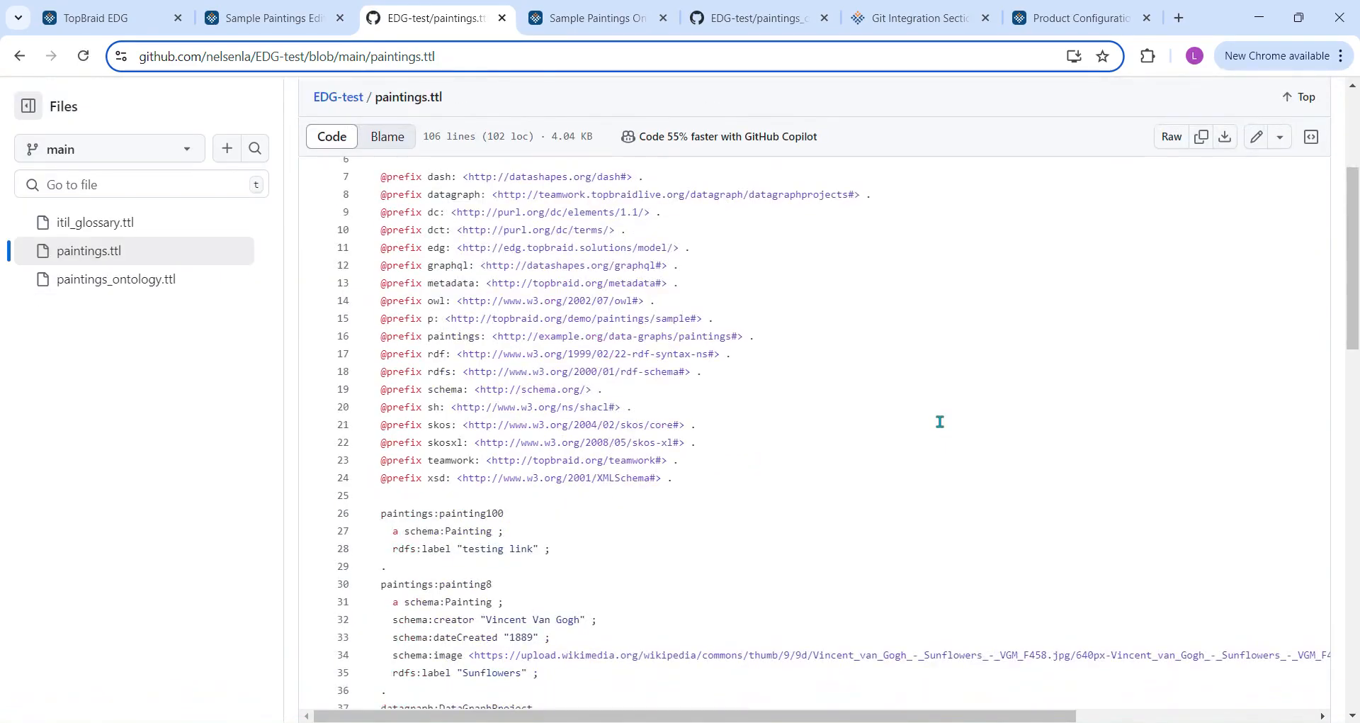
pyautogui.scroll(-2, 939, 422)
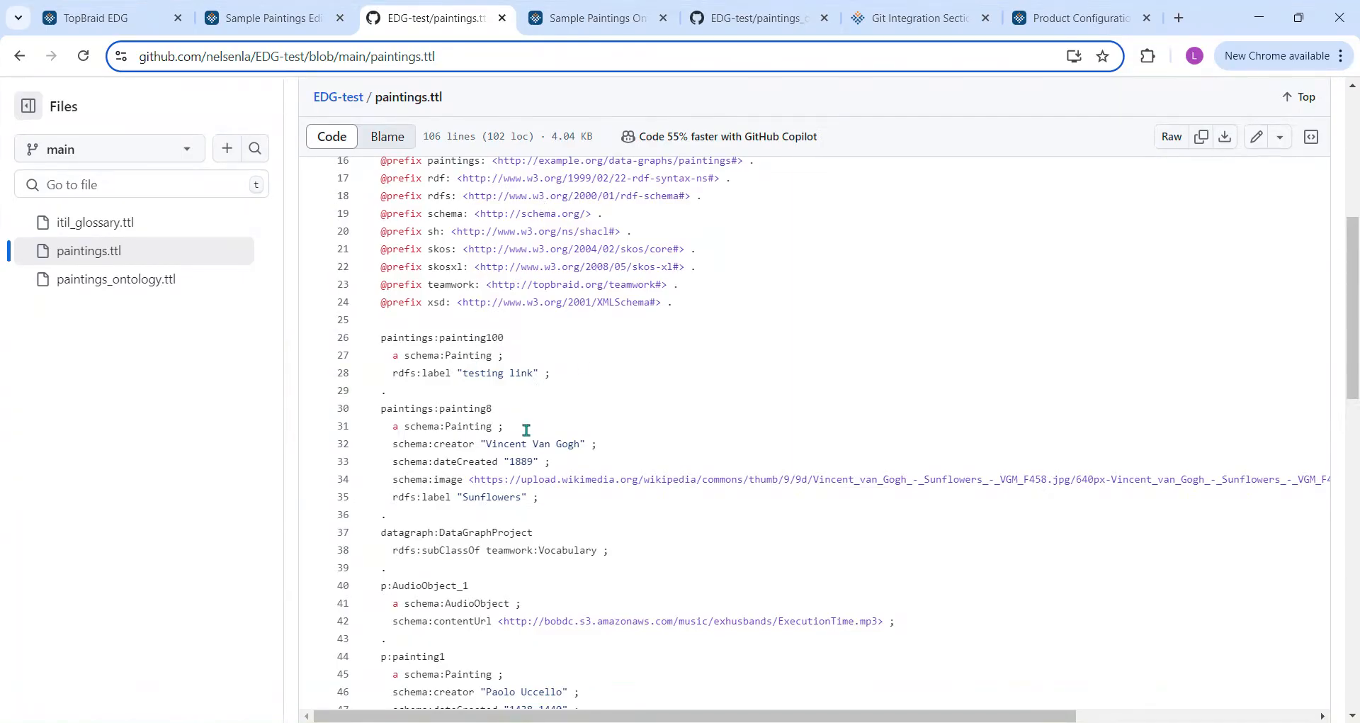
# Compare the creator property's description in Sample Paintings Ontology with its entry in paintings_ontology.ttl on GitHub, and return to the ontology.
pyautogui.click(614, 19)
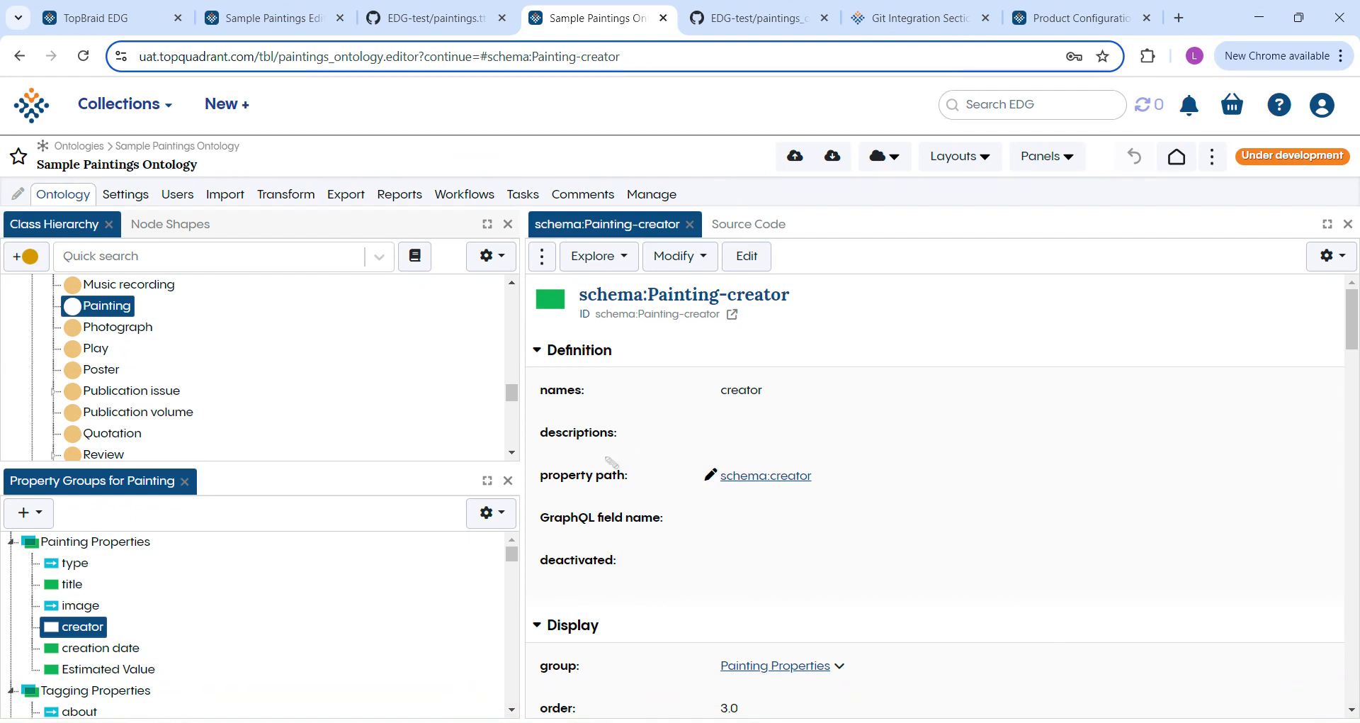
pyautogui.click(768, 17)
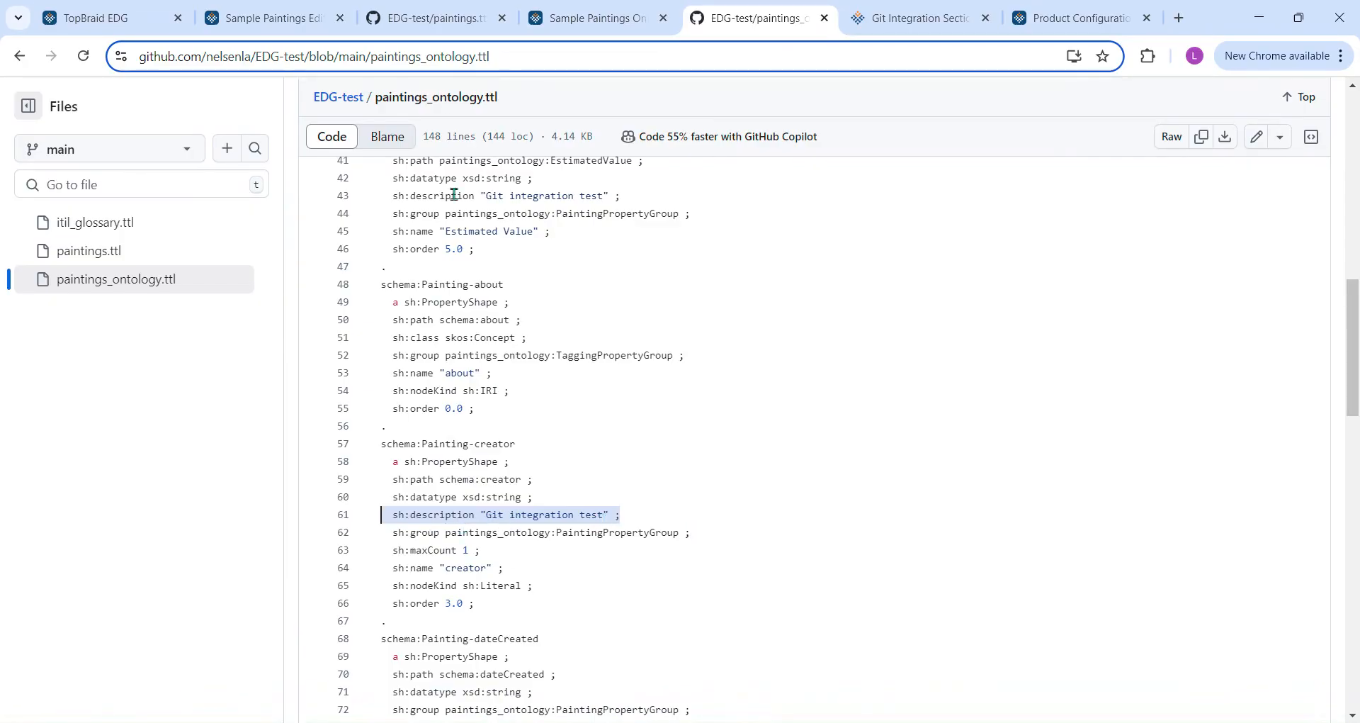
pyautogui.click(582, 20)
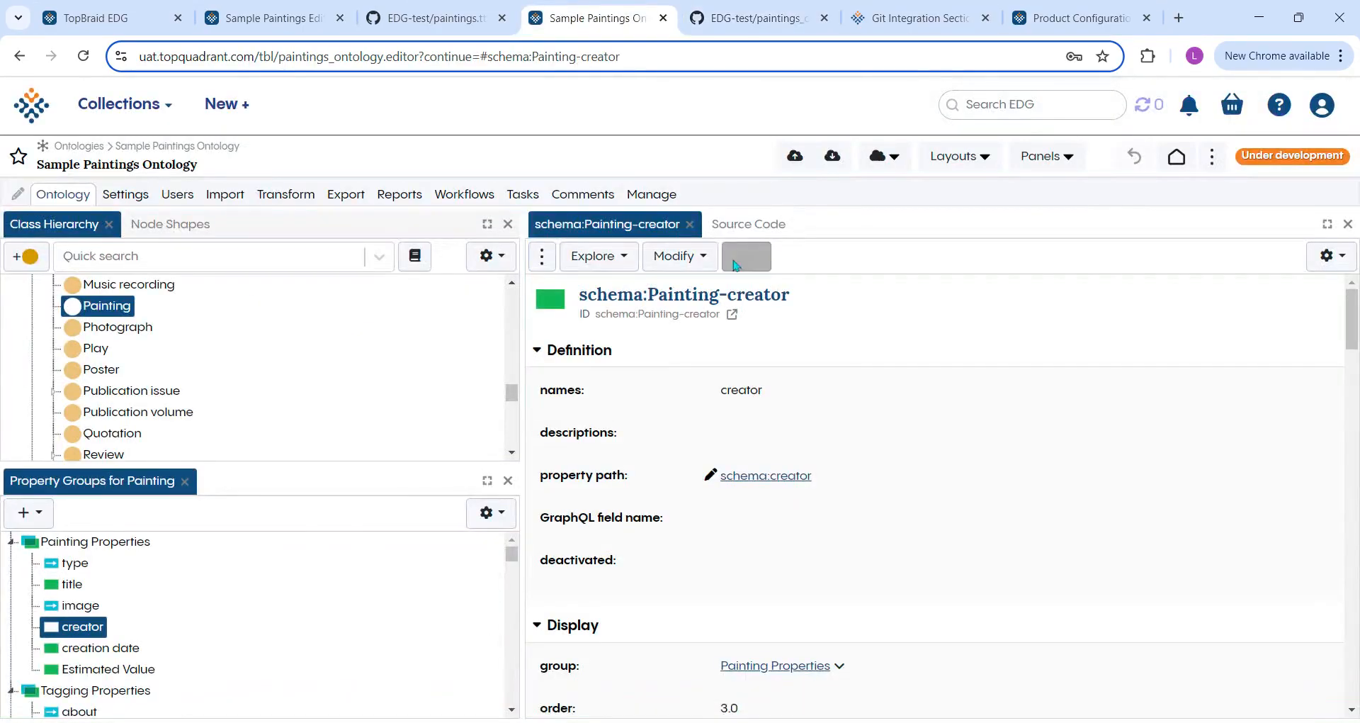
# Pull the changes from the EDG-test Git integration into Sample Paintings Ontology and check the creator property's description.
pyautogui.click(833, 158)
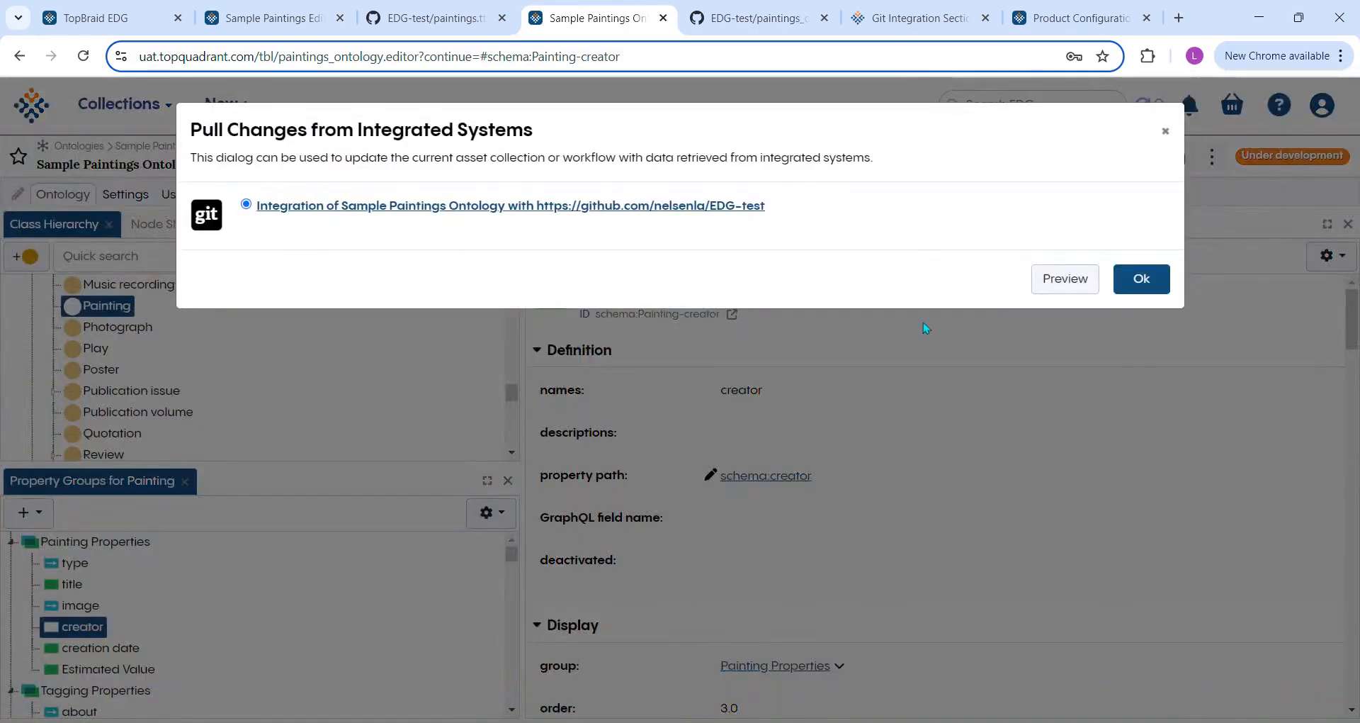
pyautogui.click(1140, 279)
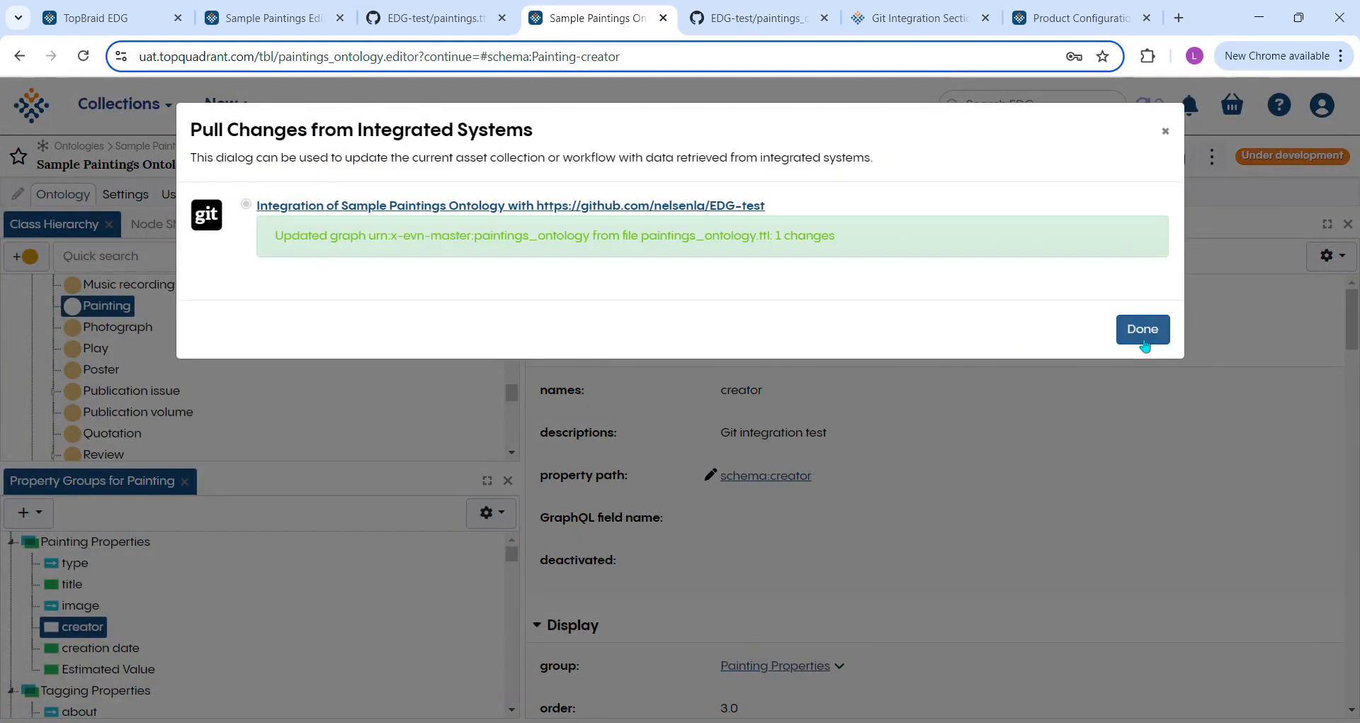
pyautogui.click(1146, 333)
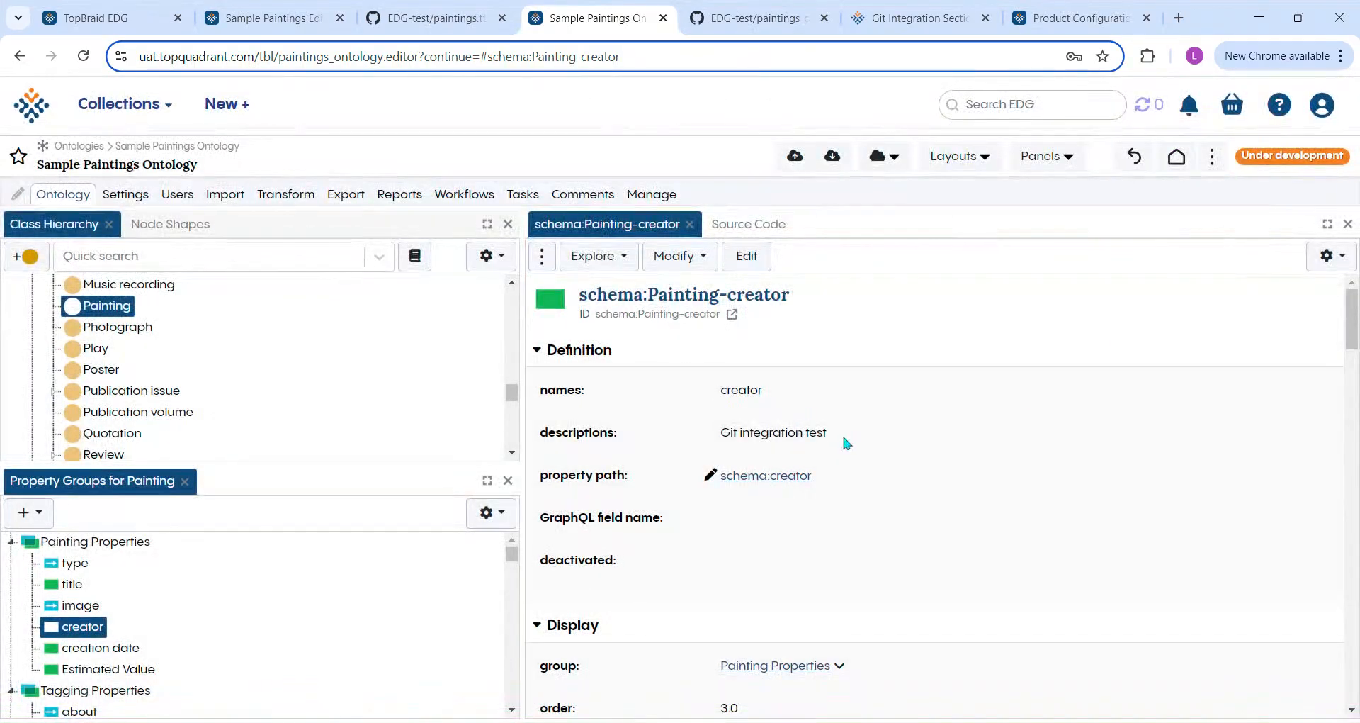
pyautogui.moveTo(827, 432); pyautogui.dragTo(721, 438)
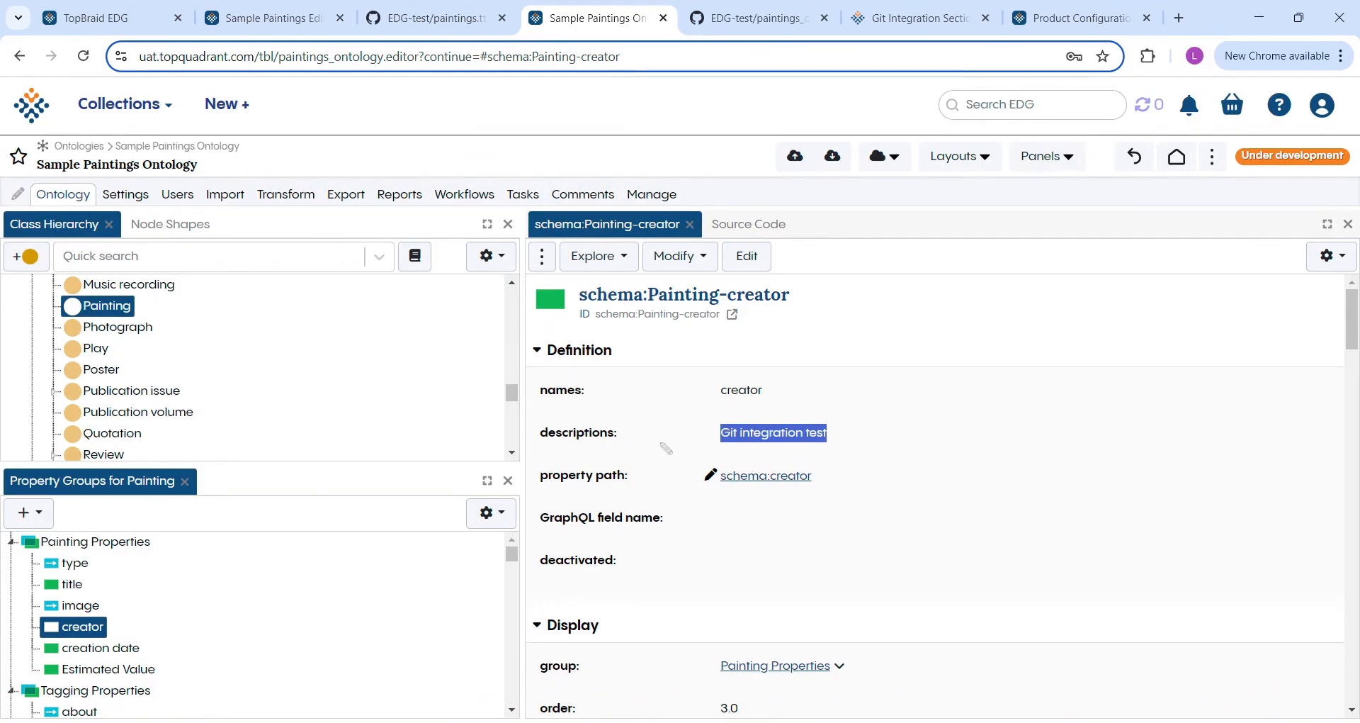